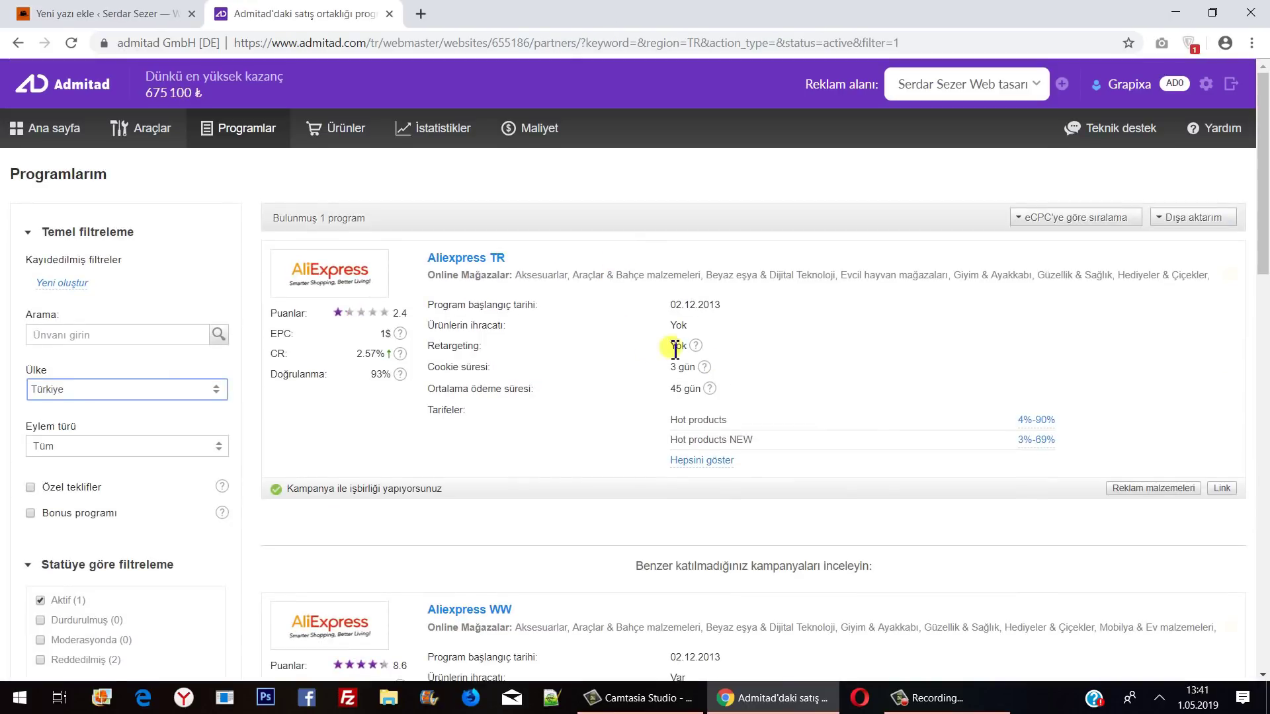
Open the Aliexpress WW program from the similar campaigns and read its campaign details and advantages
scroll(1127, 478, "down", 12)
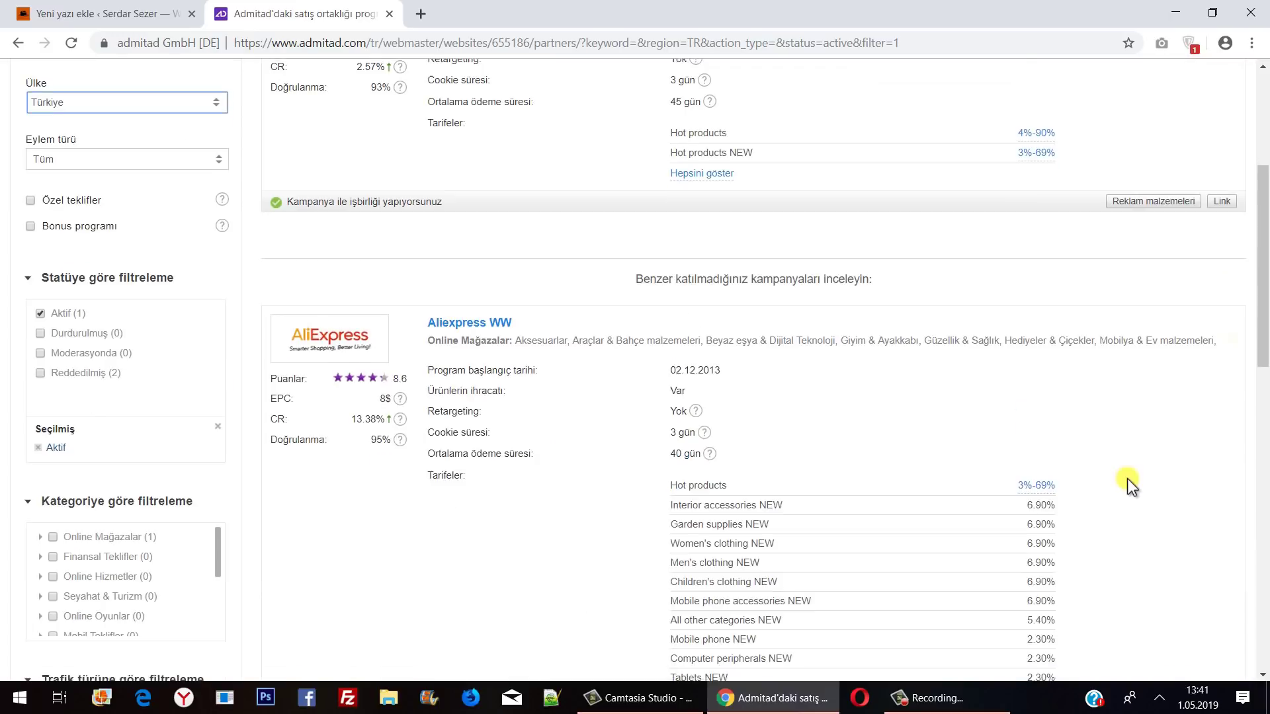
left_click(1208, 265)
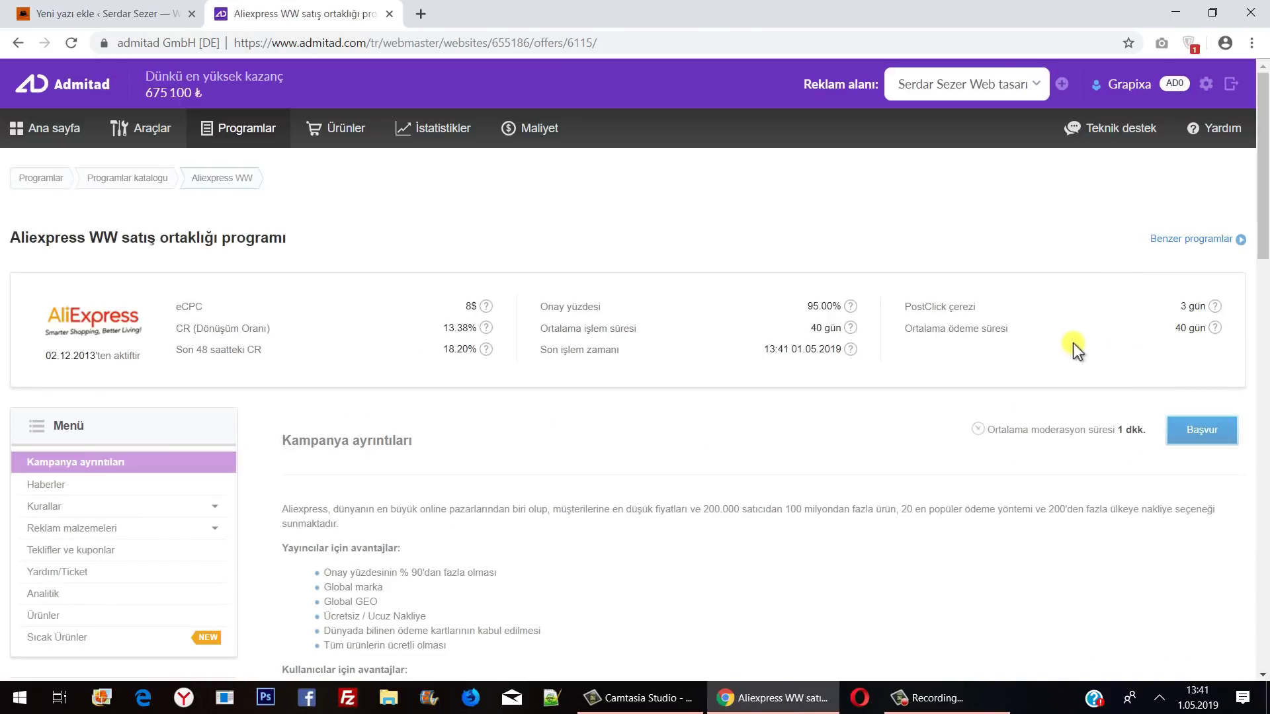
scroll(1085, 344, "down", 4)
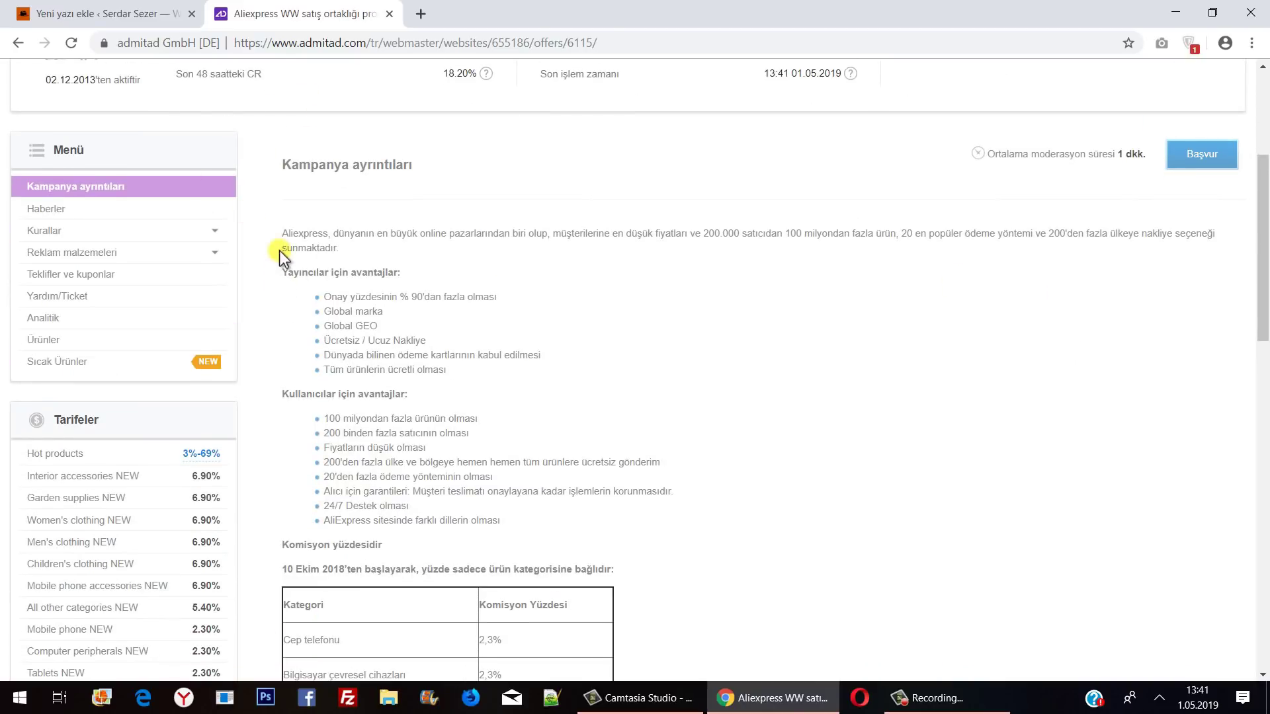
scroll(397, 211, "down", 4)
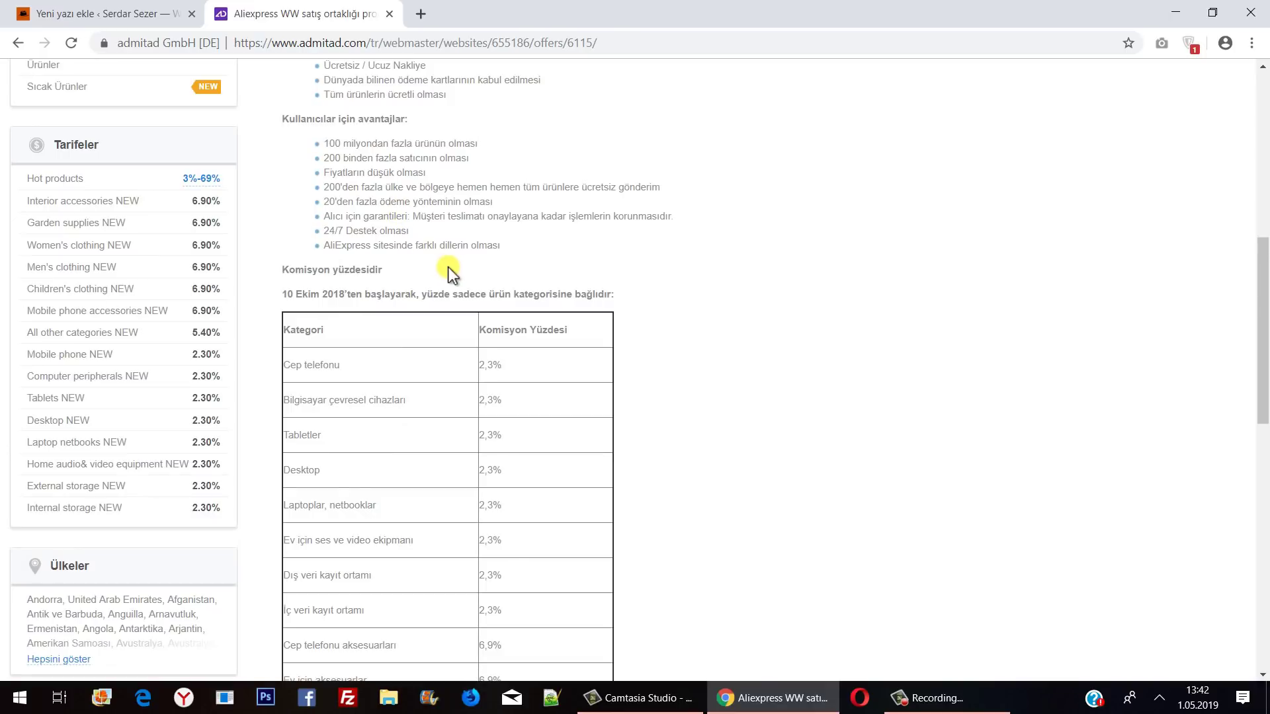
scroll(514, 237, "down", 10)
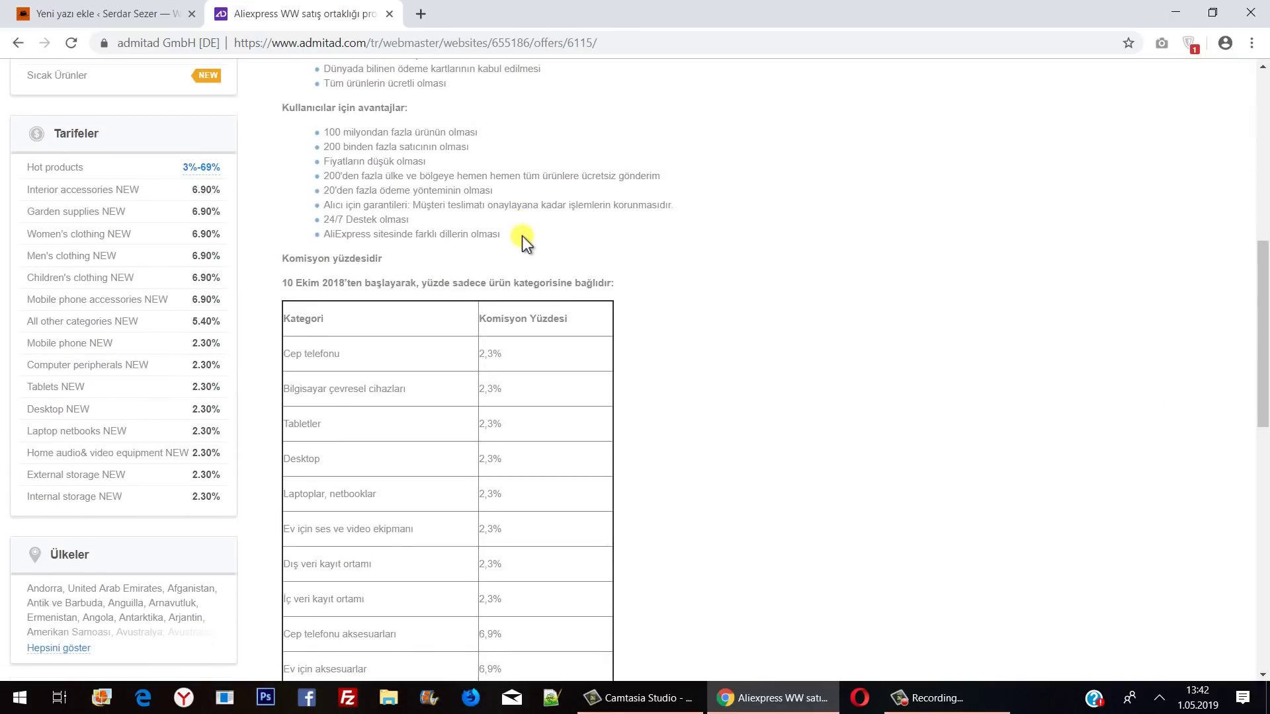
scroll(447, 229, "up", 4)
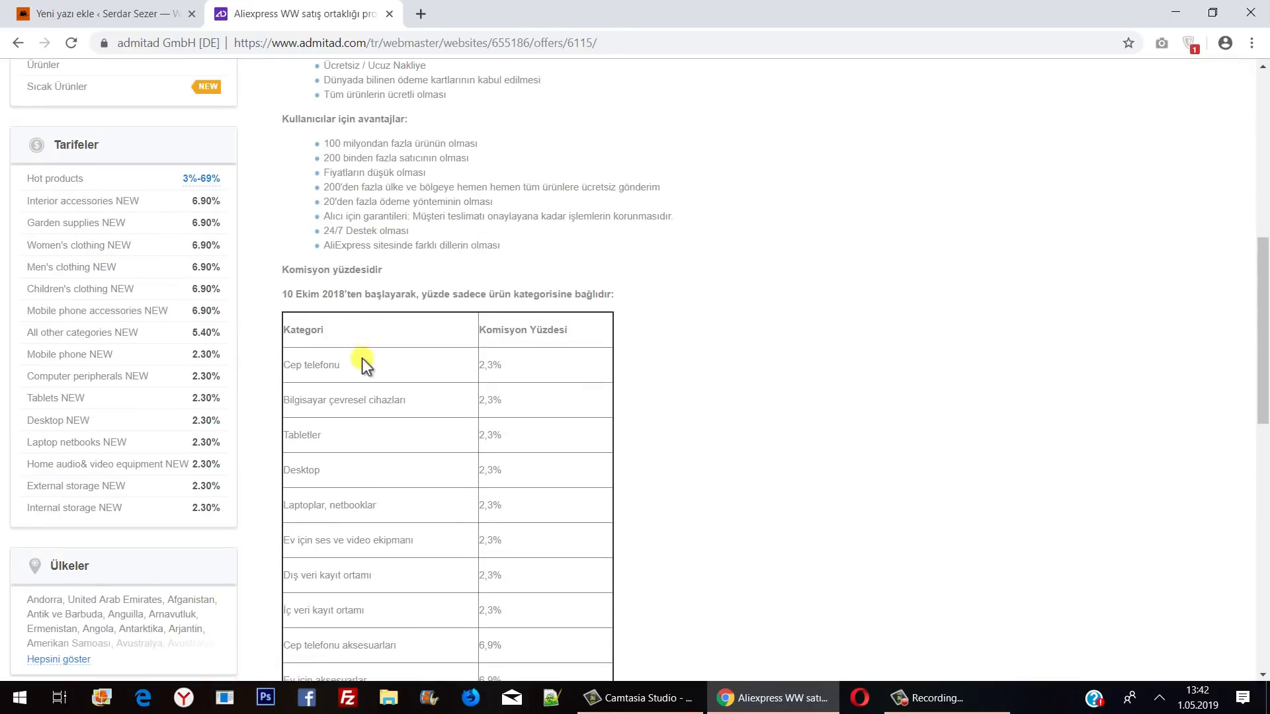
Examine the Aliexpress WW commission percentages by product category, comparing phones and computer peripherals with men's clothing
left_click_drag(507, 363, 473, 366)
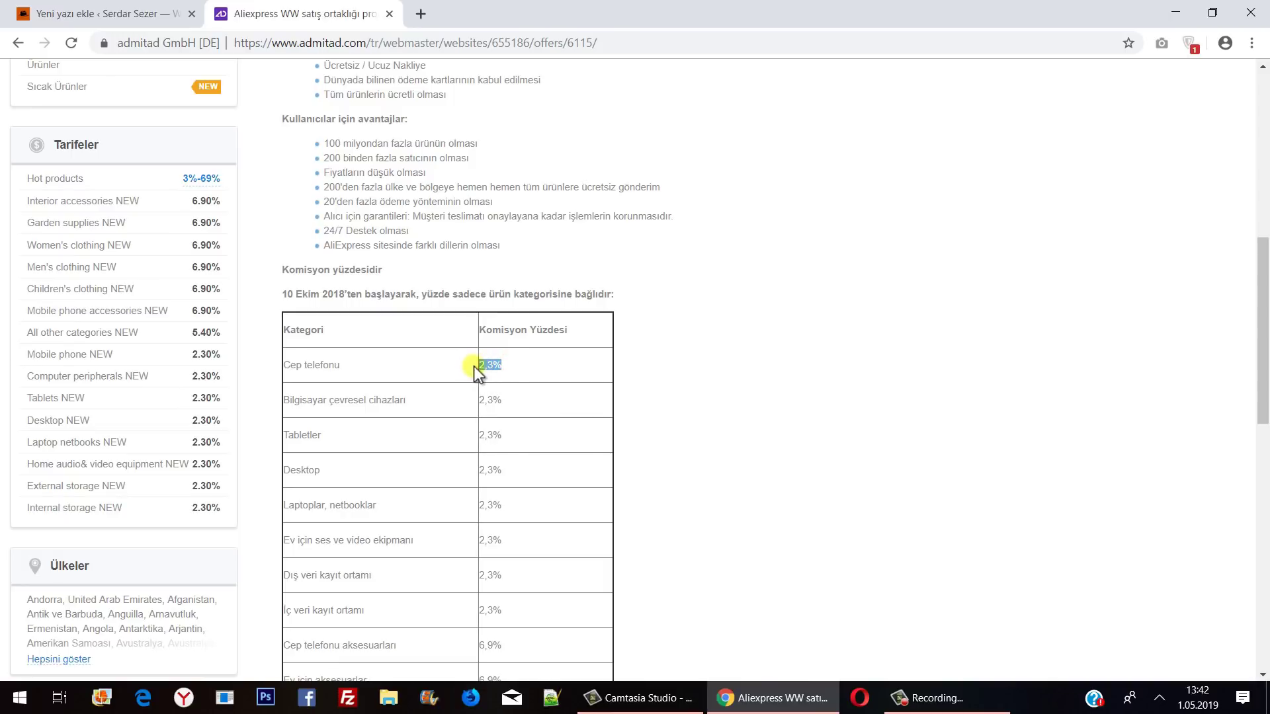
scroll(831, 334, "down", 4)
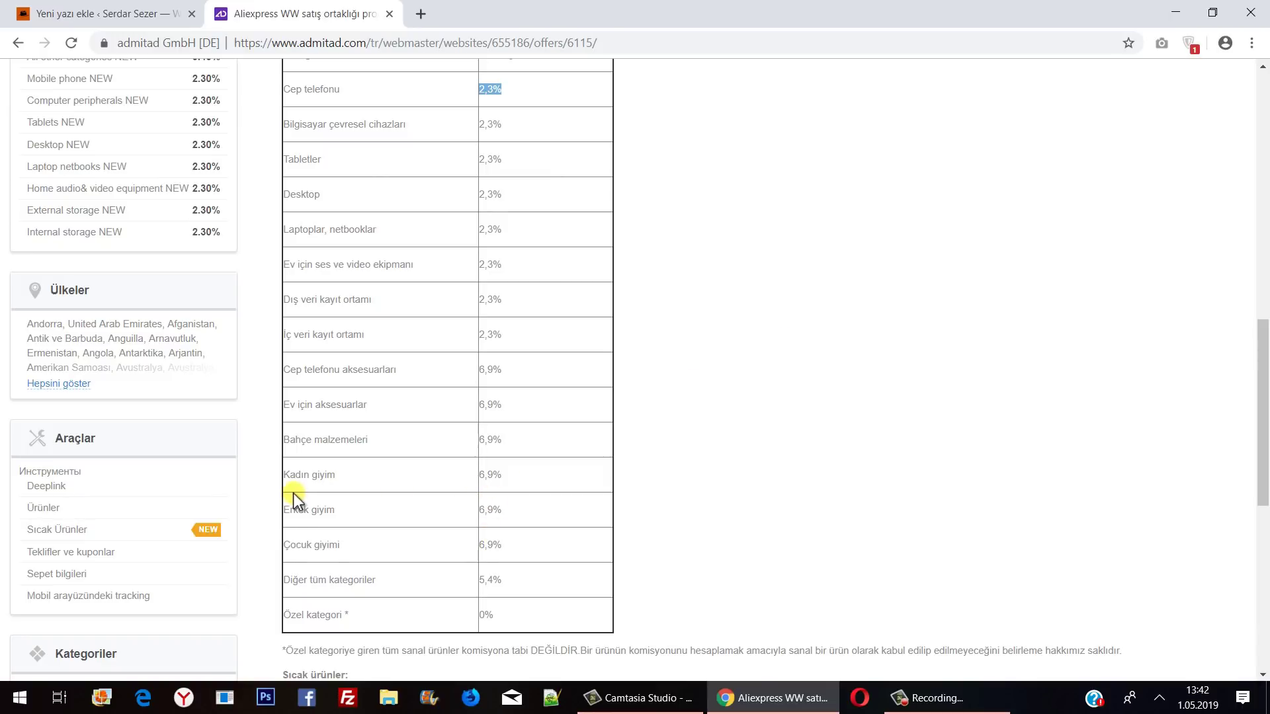
scroll(1185, 298, "up", 4)
left_click_drag(298, 363, 420, 405)
left_click_drag(503, 400, 488, 401)
scroll(488, 401, "down", 4)
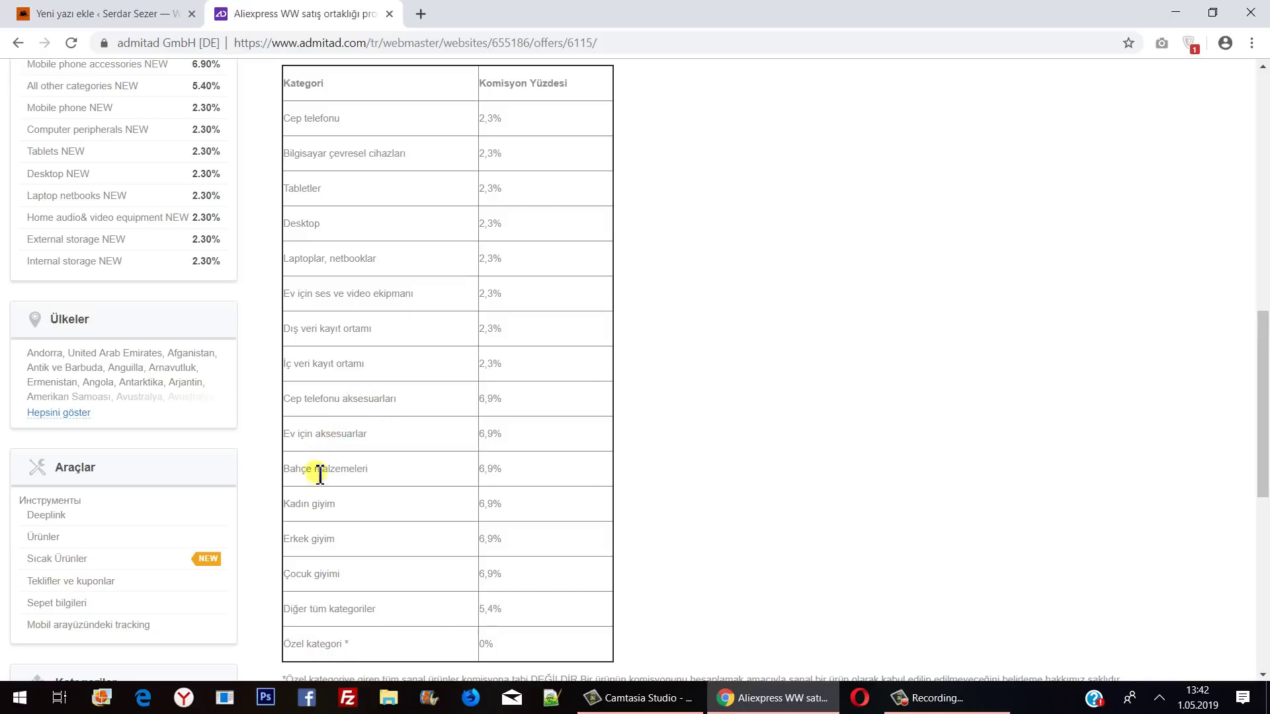
left_click_drag(506, 539, 488, 539)
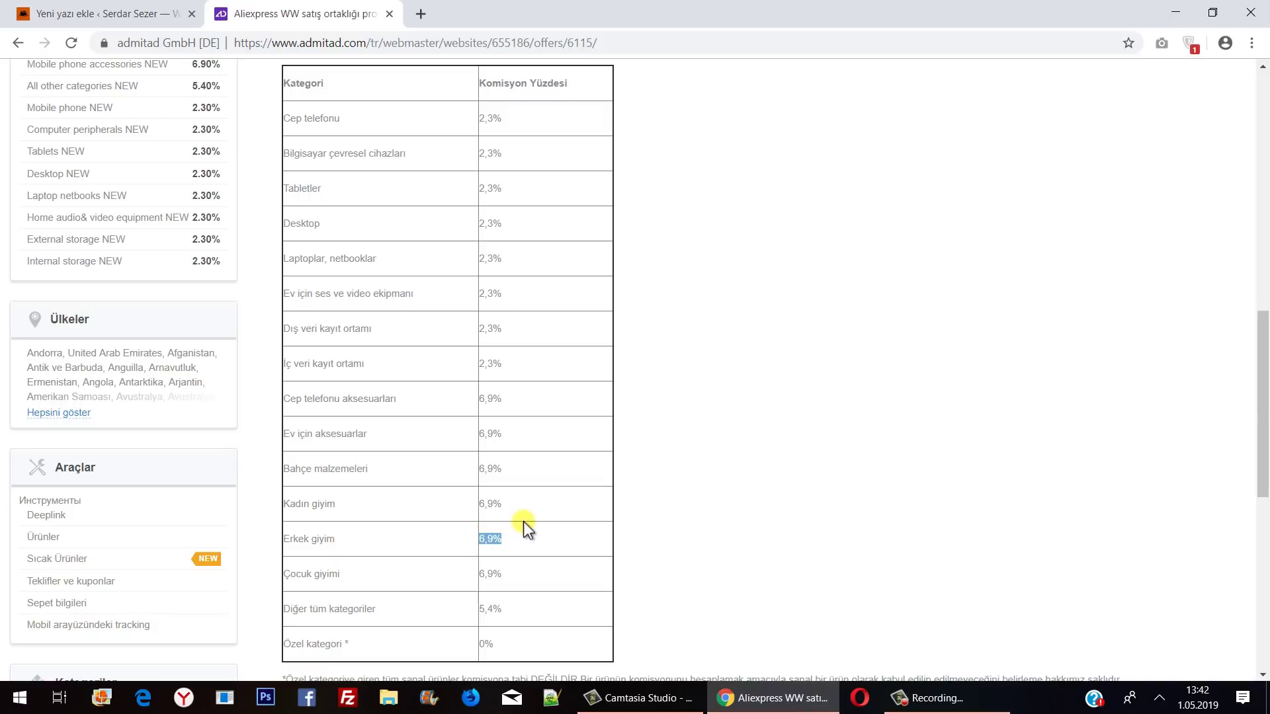
scroll(532, 471, "down", 4)
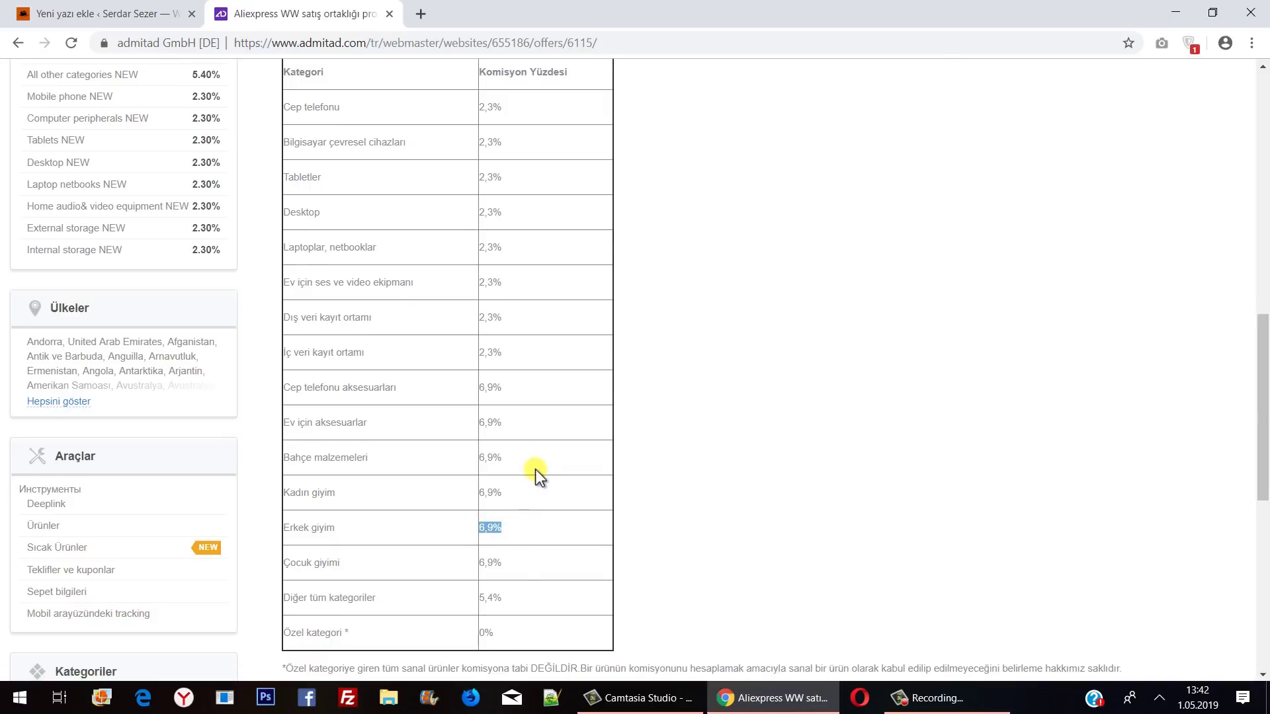
scroll(536, 467, "up", 12)
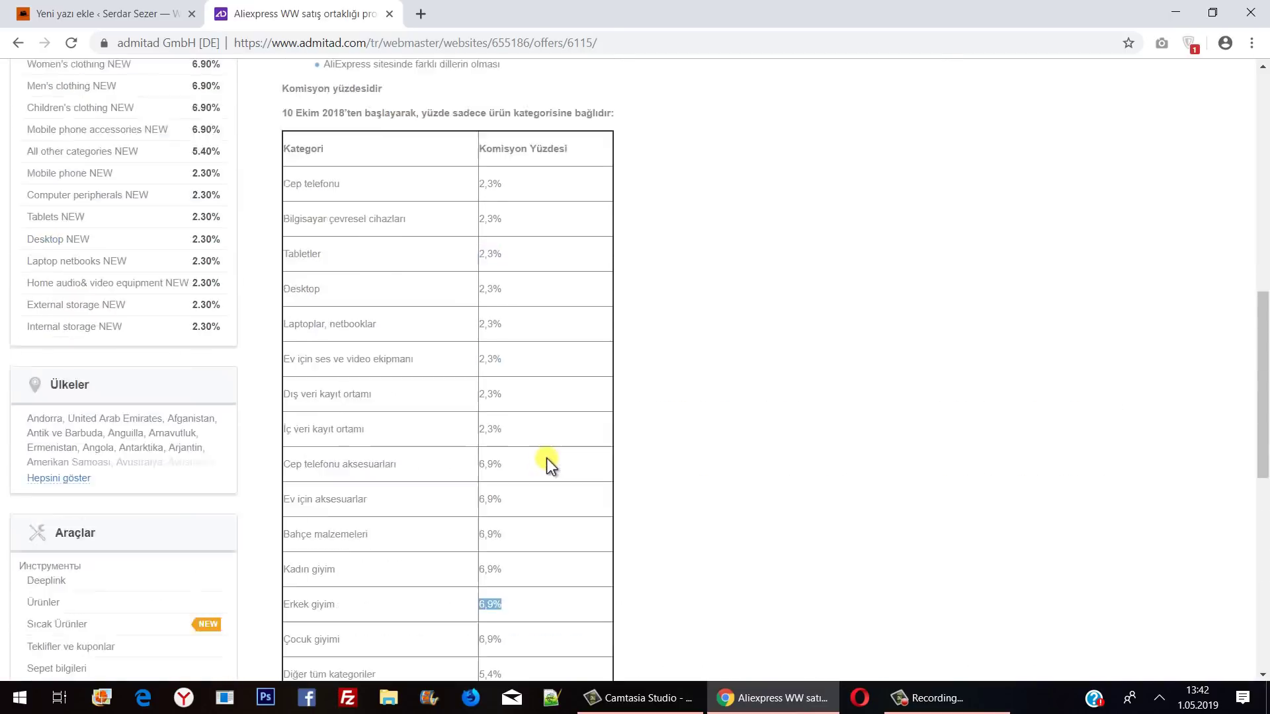
scroll(585, 448, "down", 12)
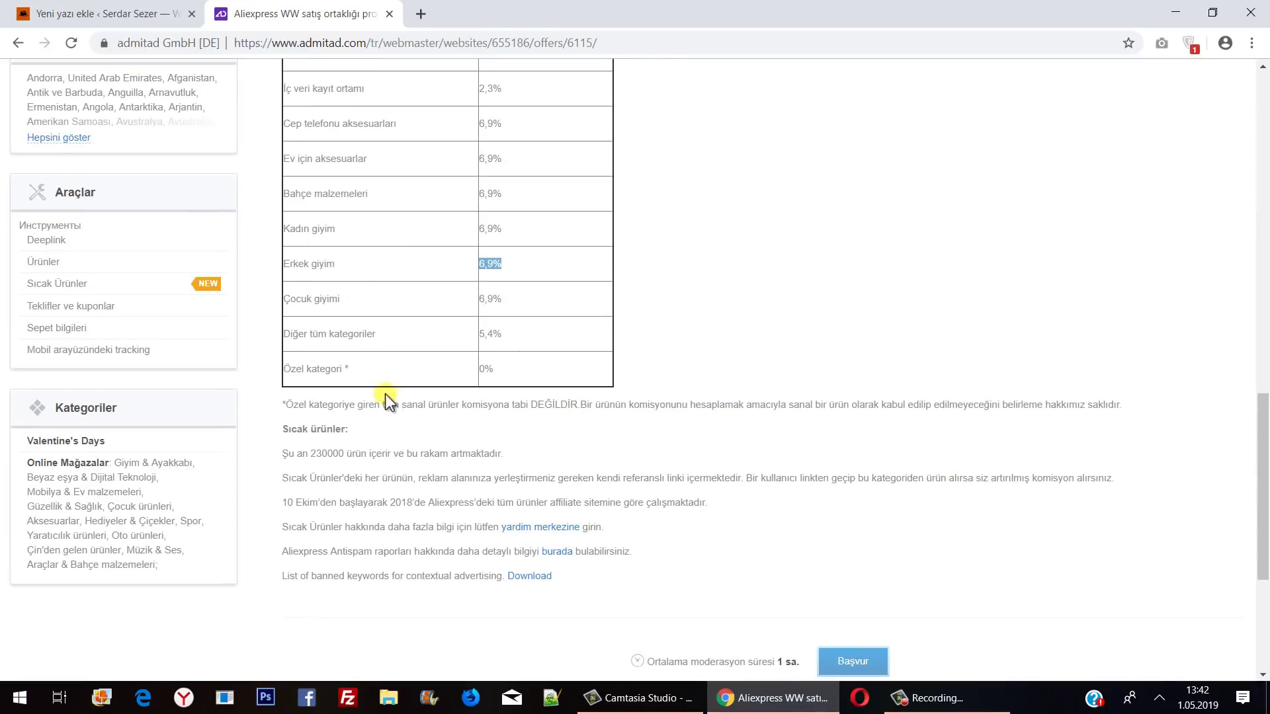
scroll(377, 383, "down", 4)
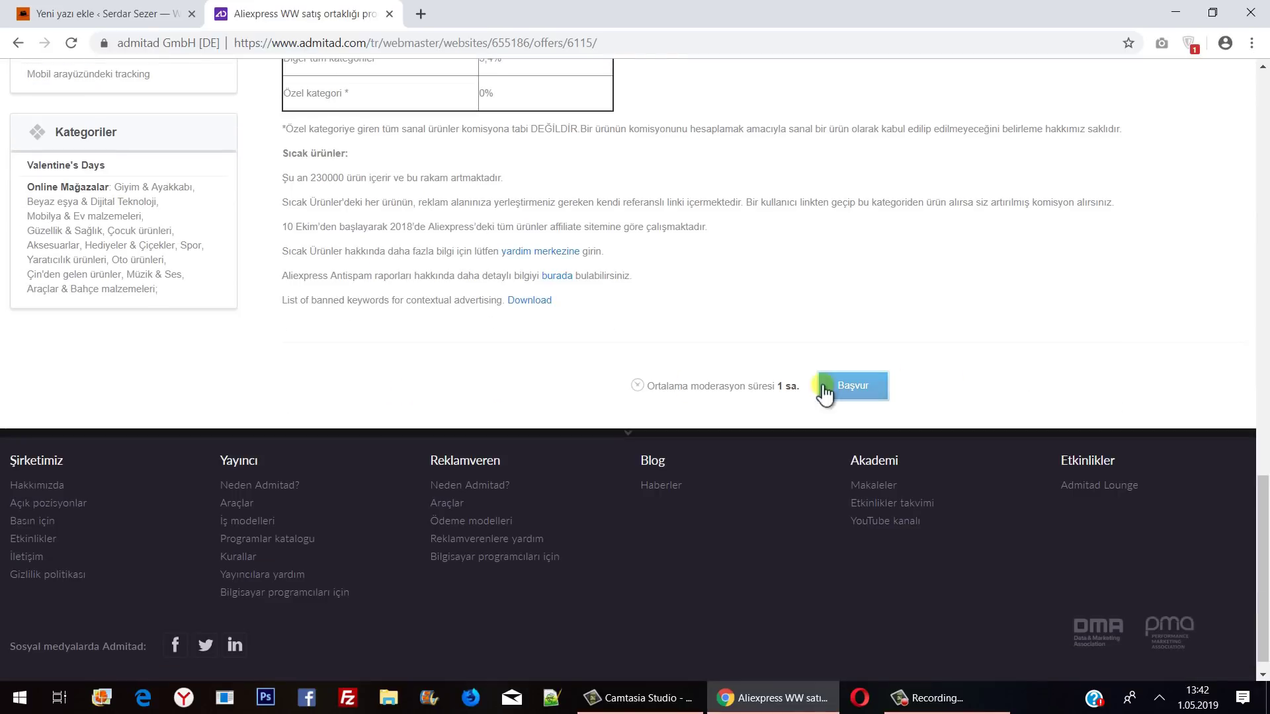
Try to apply to the Aliexpress WW program by reviewing and accepting its terms, and close the application form
left_click(871, 386)
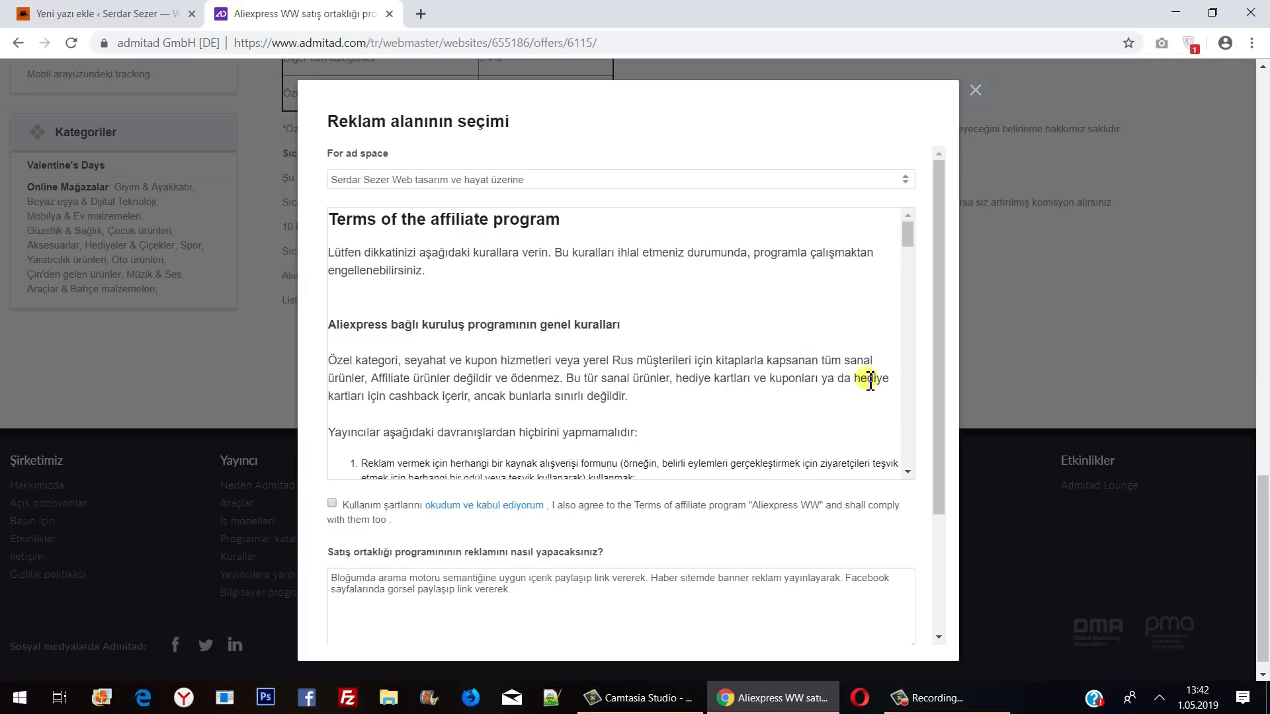
scroll(570, 285, "down", 5)
scroll(570, 285, "down", 10)
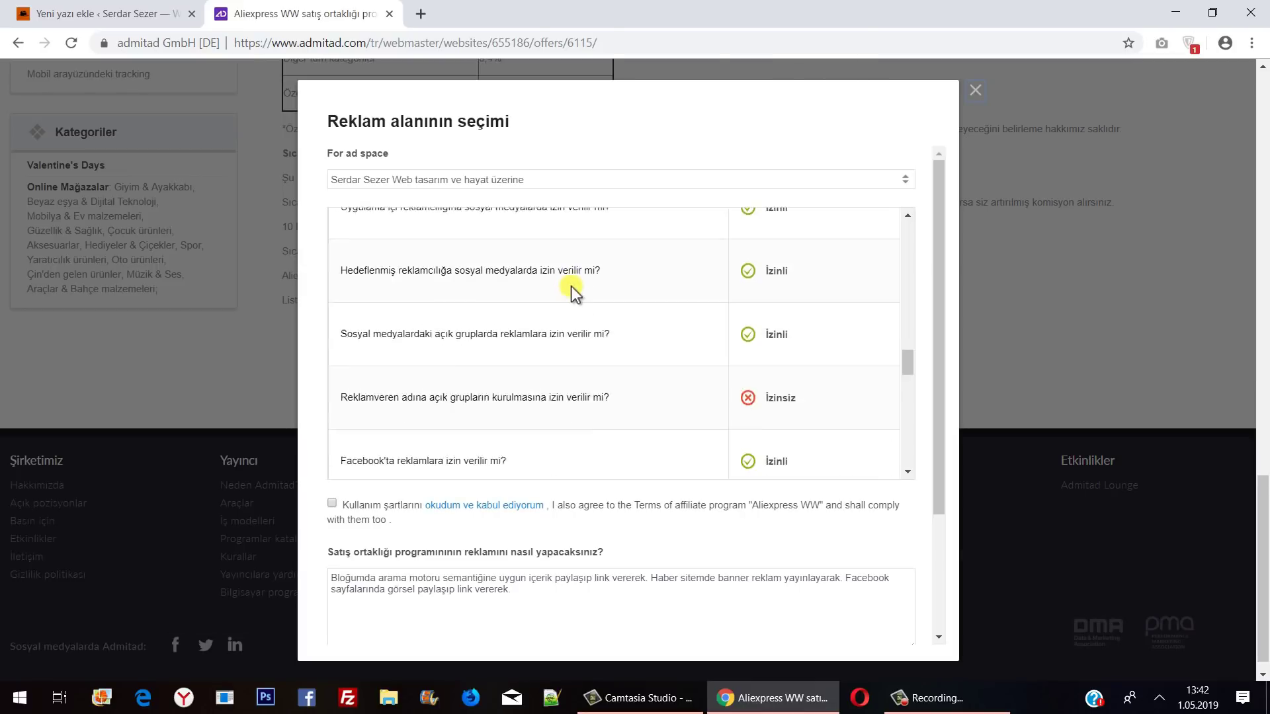
scroll(570, 286, "down", 3)
left_click(331, 338)
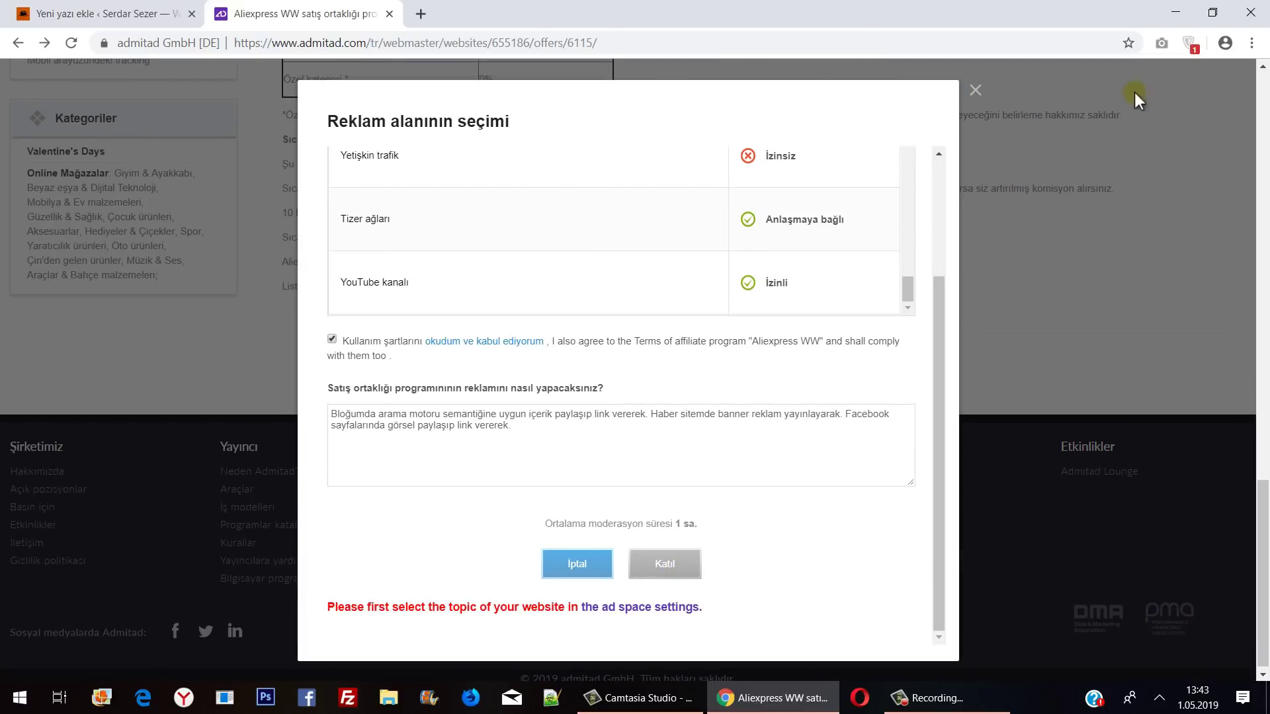
left_click(983, 74)
Return to the joined programs and examine the Aliexpress TR cookie duration and its full tariff list
scroll(820, 344, "up", 10)
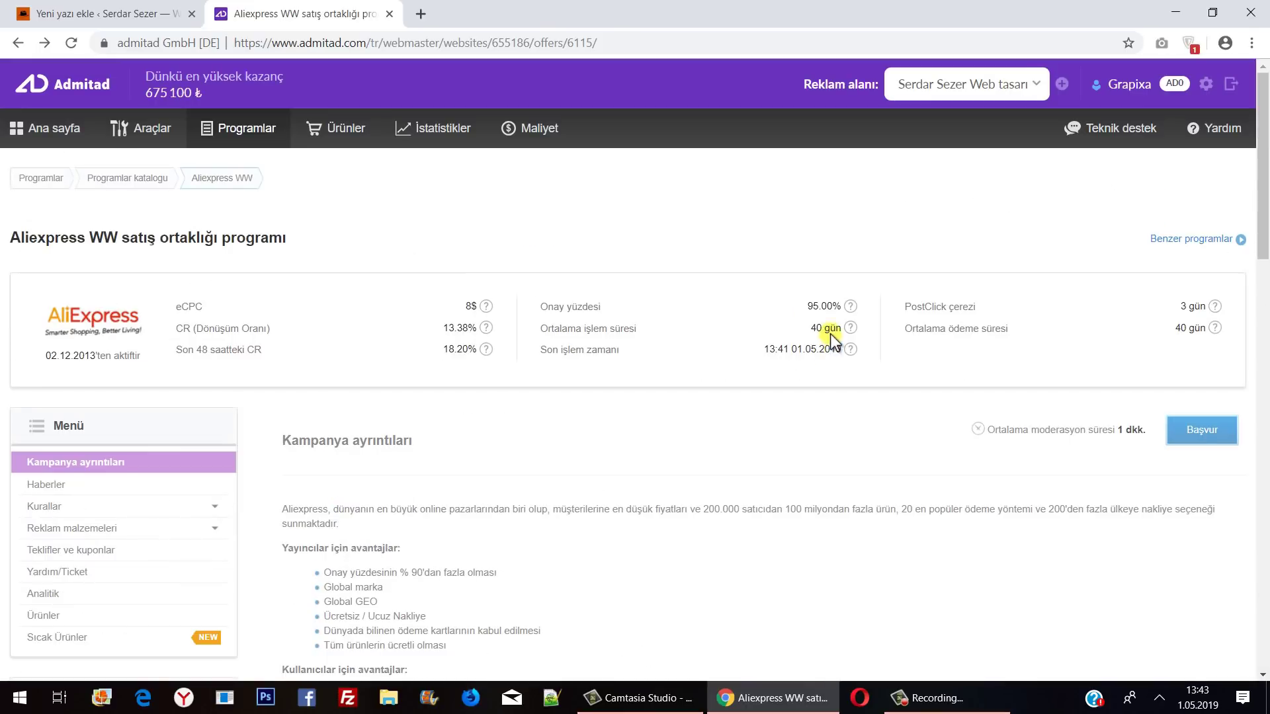
mouse_move(241, 133)
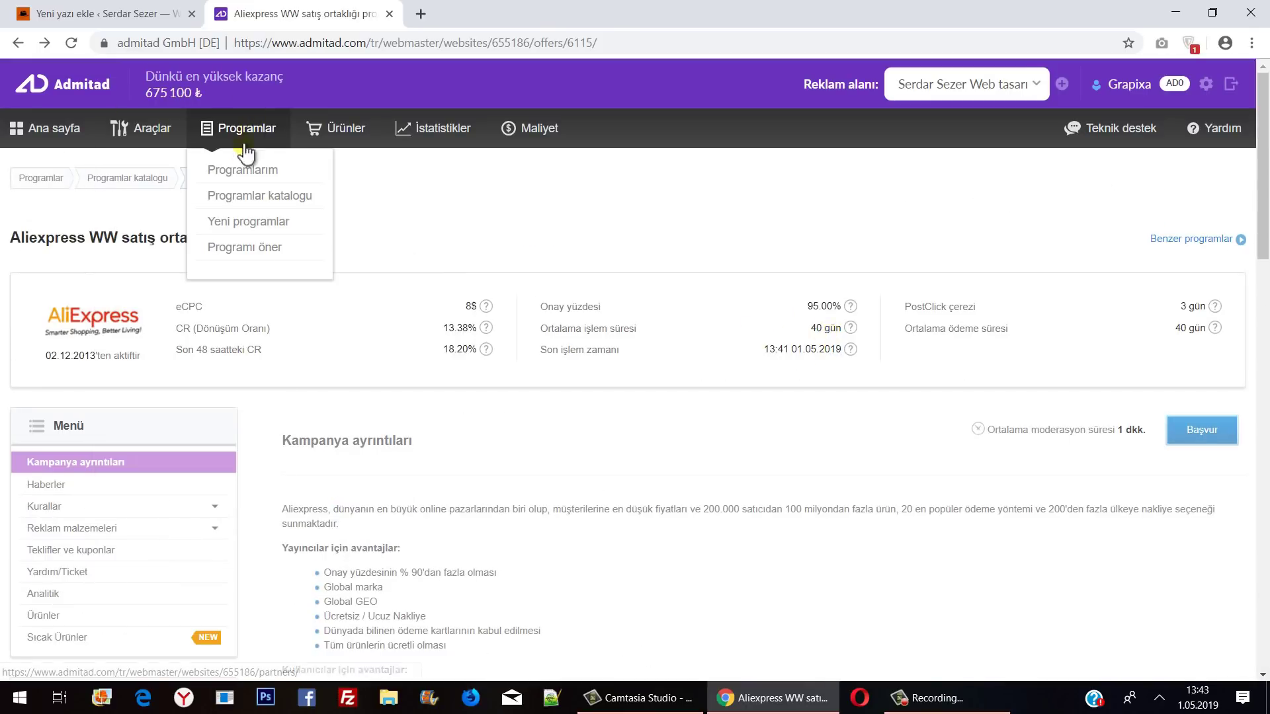
left_click(255, 170)
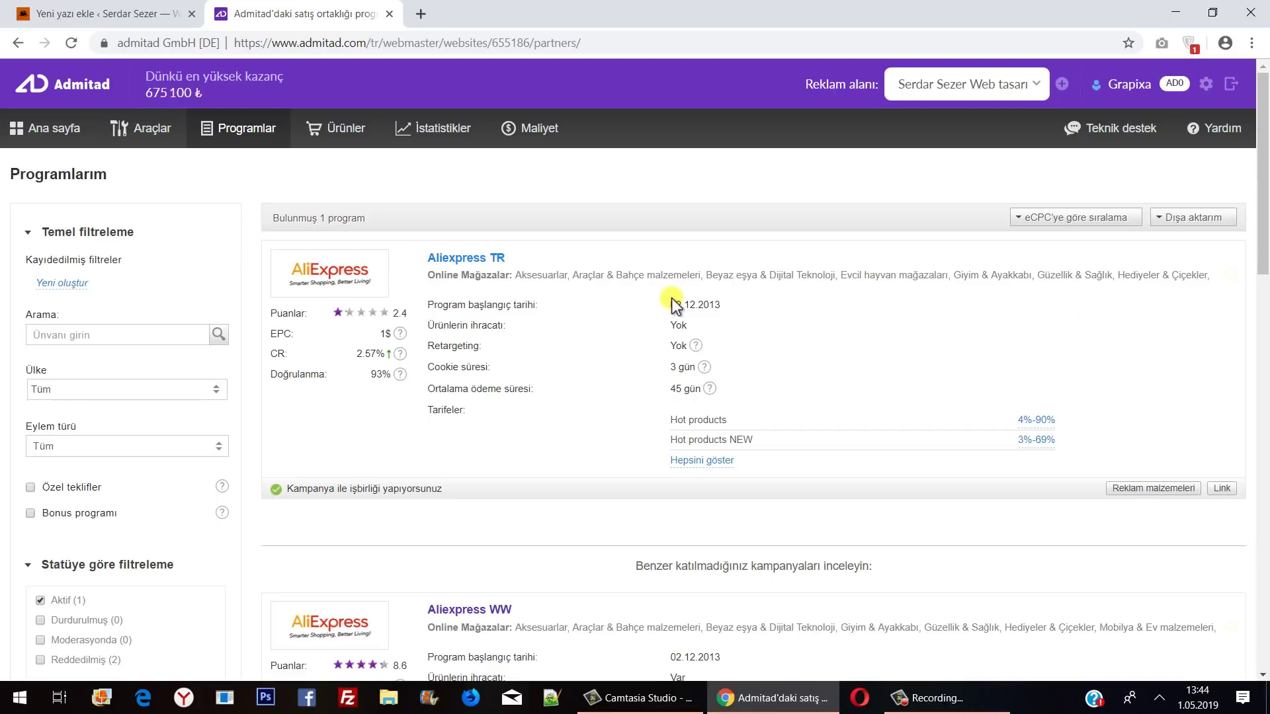
left_click(809, 285)
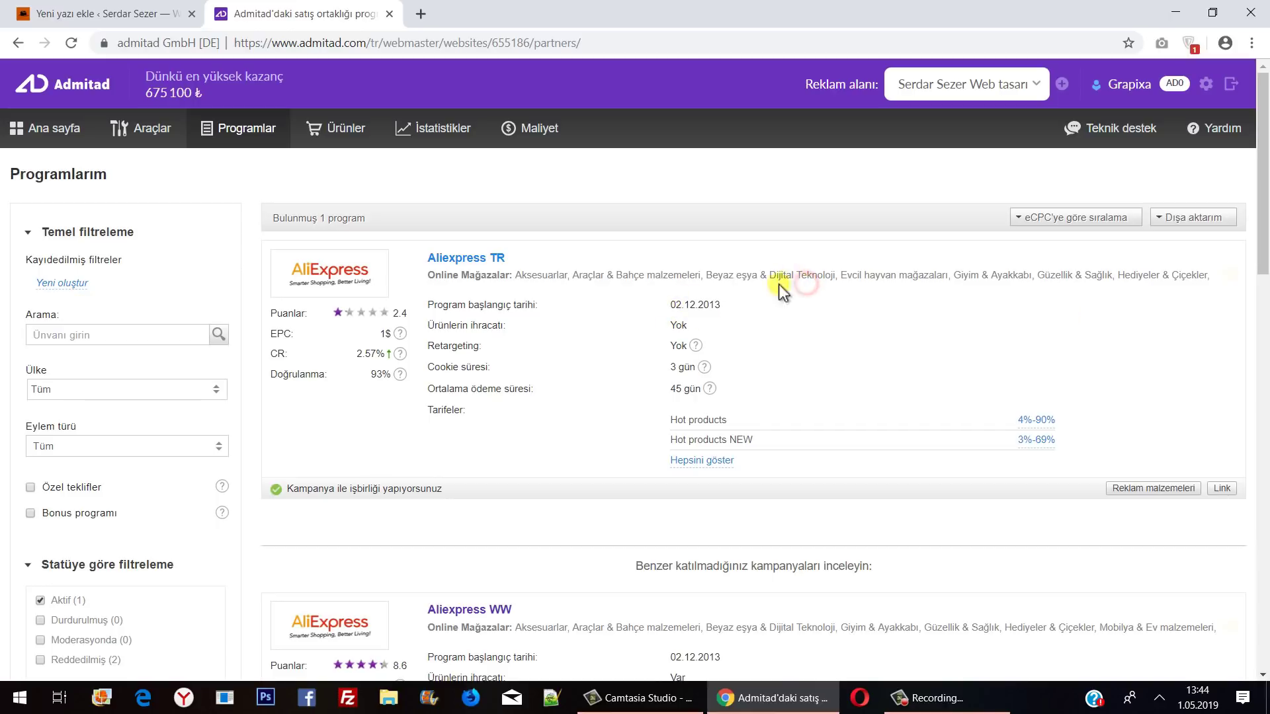
left_click_drag(437, 368, 741, 363)
left_click(748, 359)
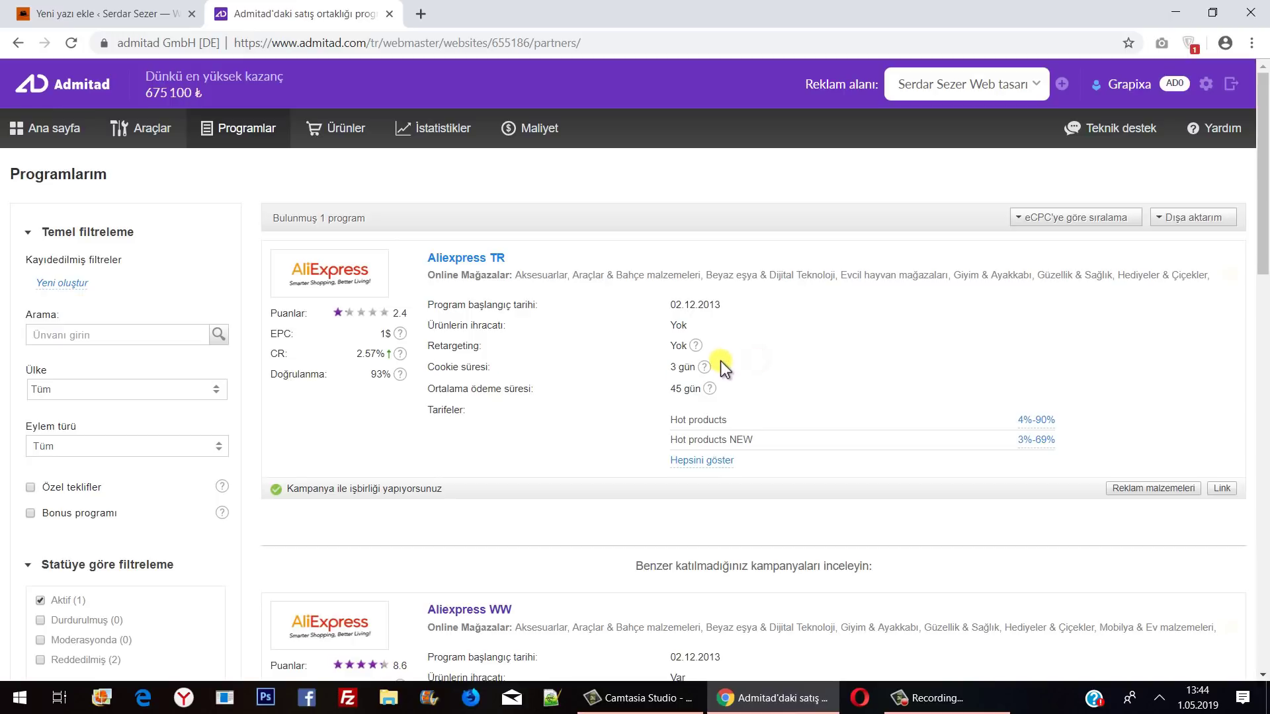
mouse_move(706, 368)
left_click(690, 460)
scroll(692, 458, "down", 4)
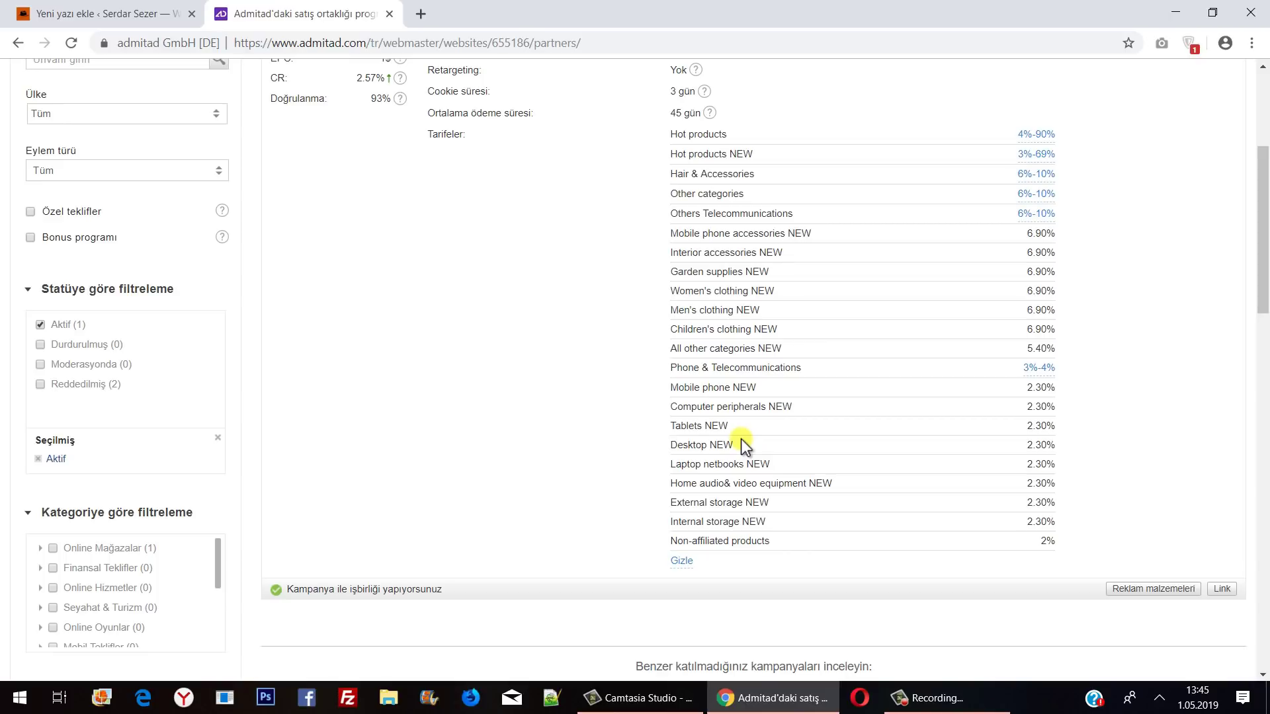
Copy the default link of the Aliexpress TR campaign and open it in a new browser tab
scroll(742, 444, "down", 4)
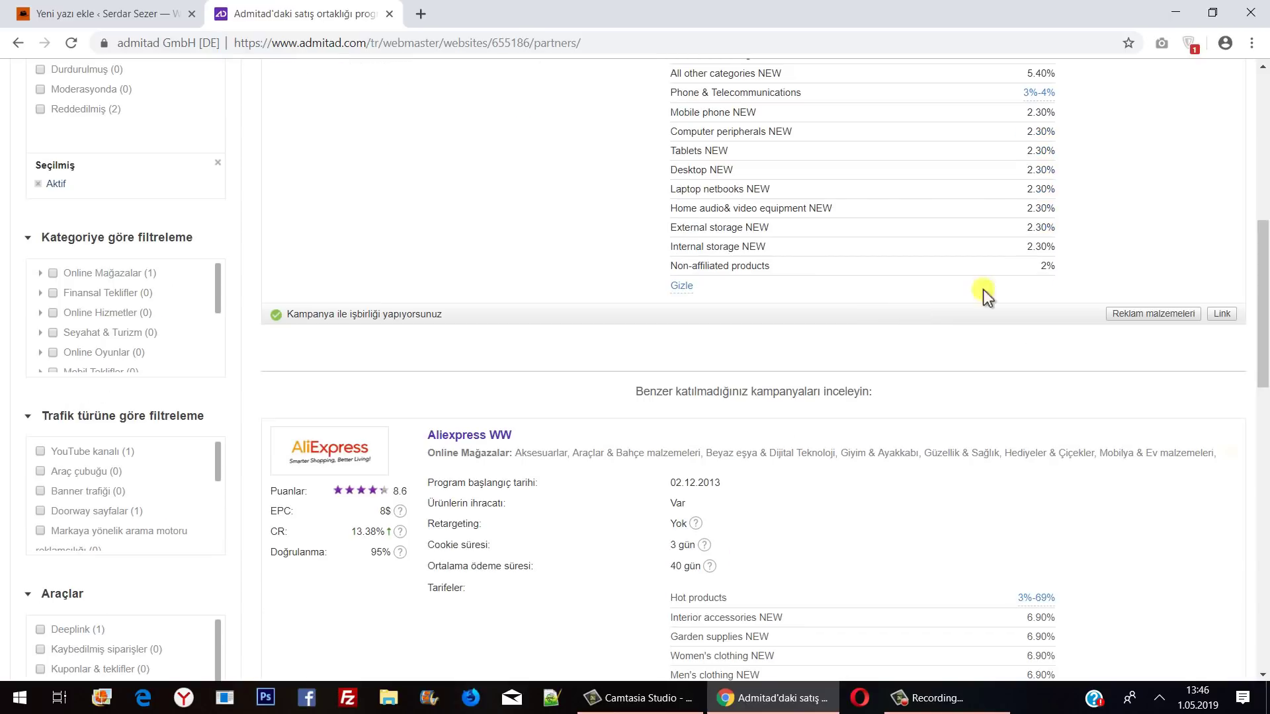
left_click(1225, 317)
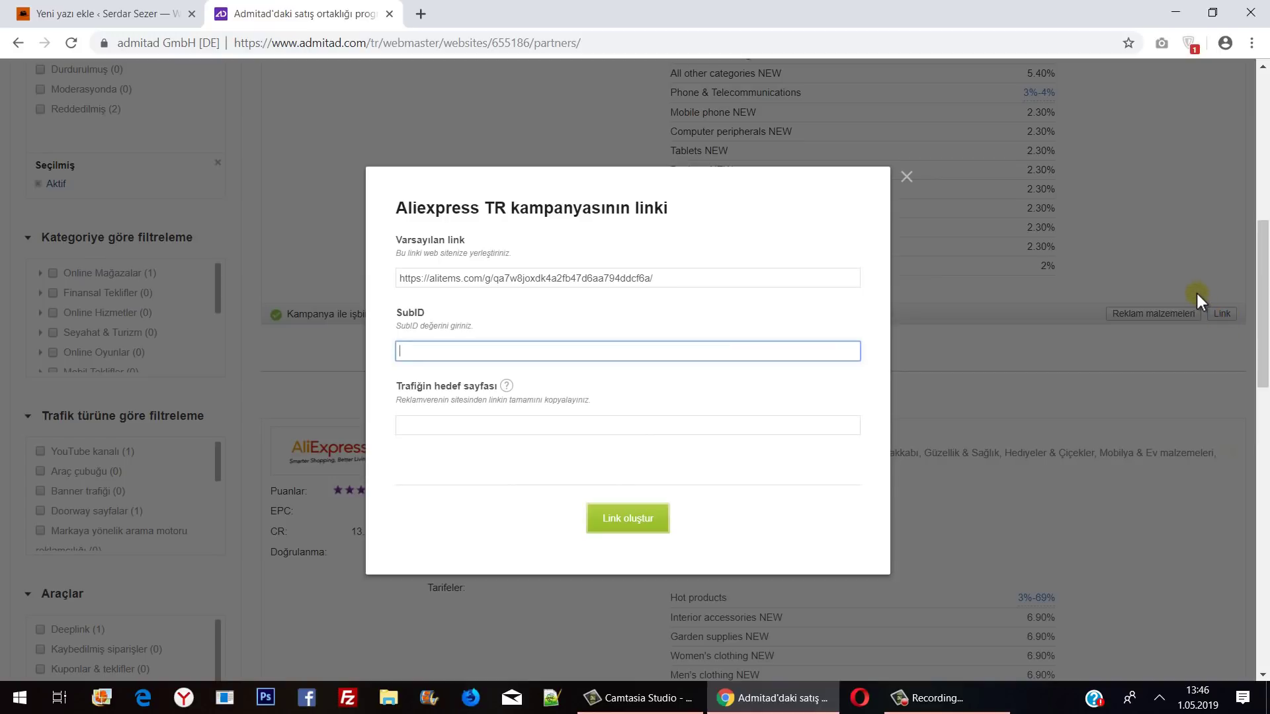
left_click(746, 283)
key("ctrl+c")
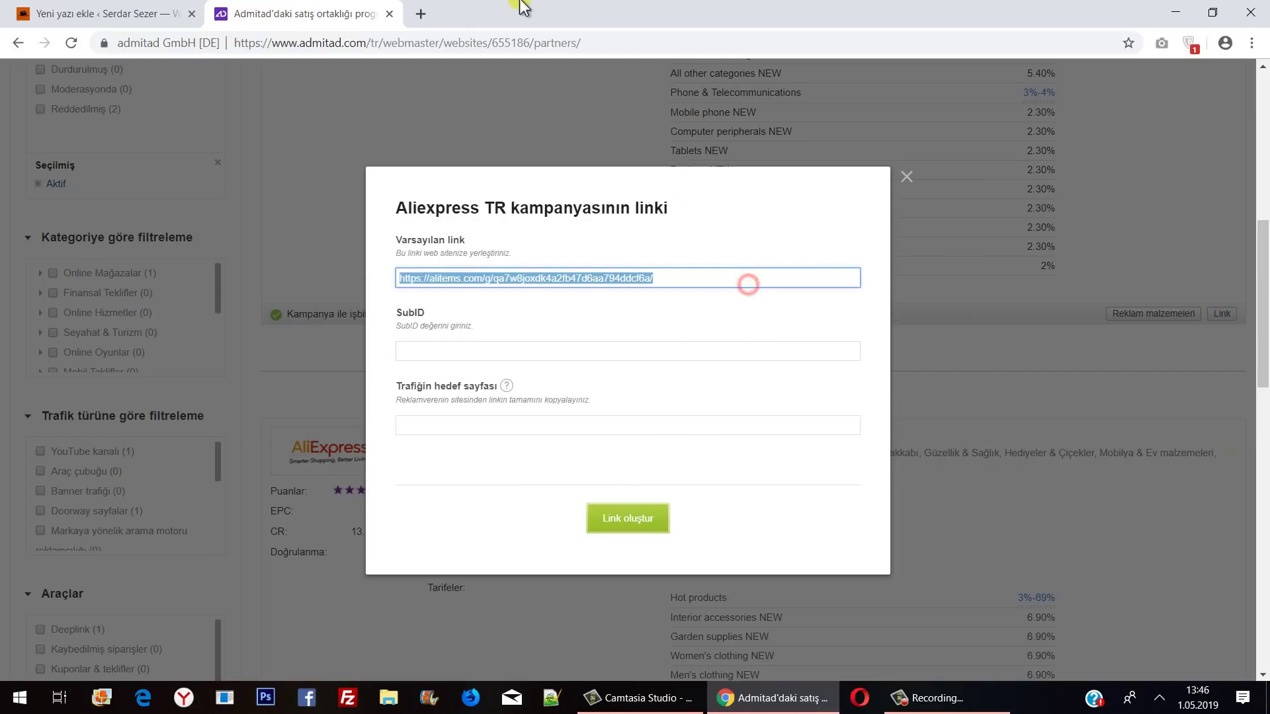
left_click(422, 14)
key("ctrl+v")
key("Return")
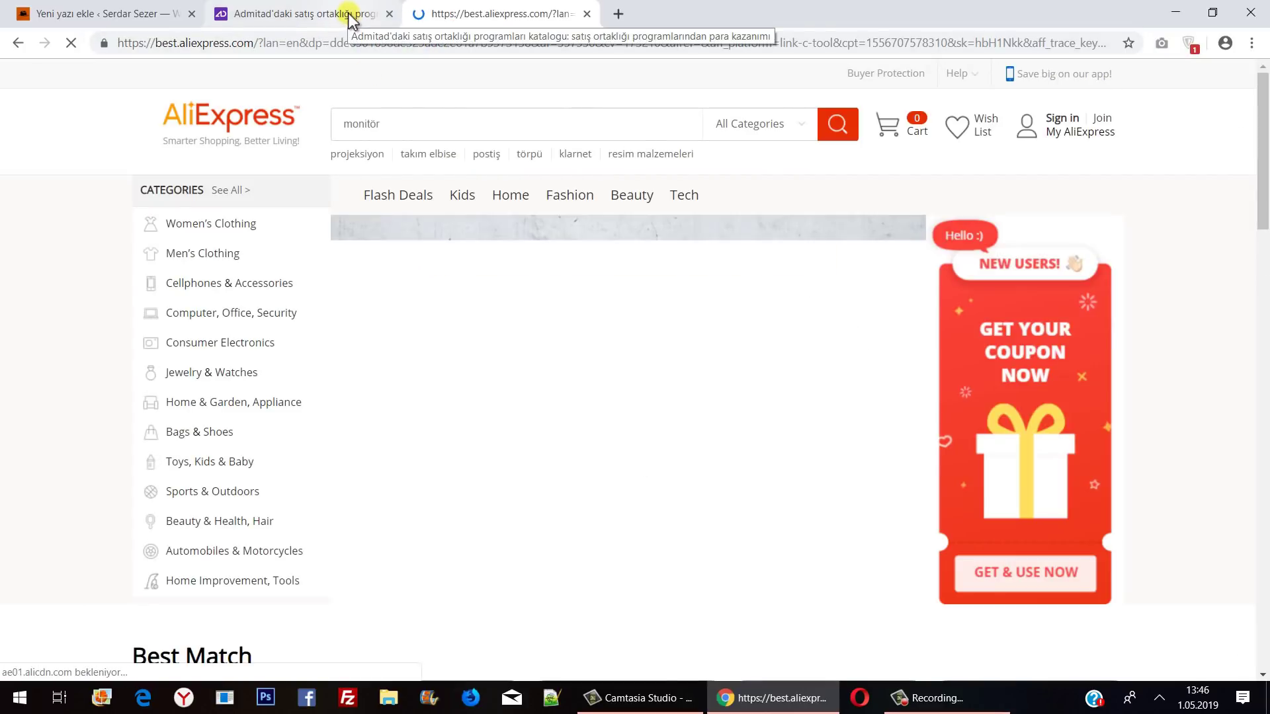
View the Bear Leader girls' clothing set from the AliExpress home page and close its product page
scroll(935, 368, "down", 10)
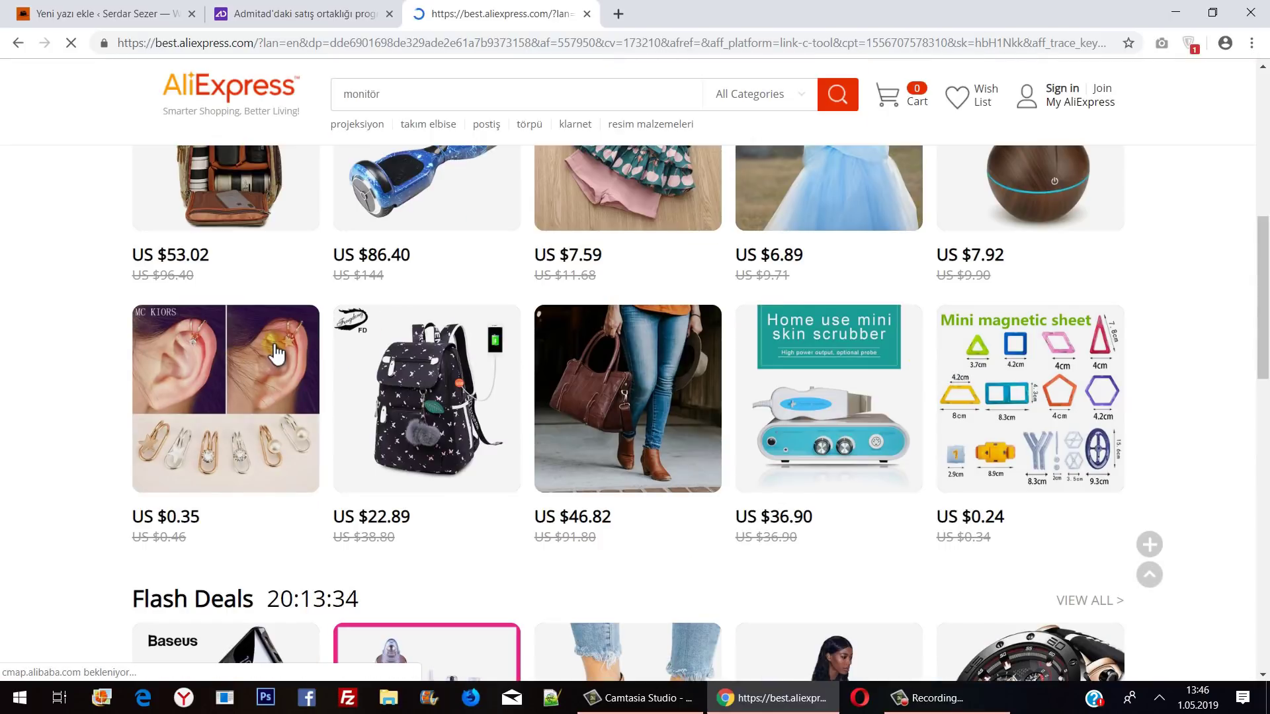
scroll(464, 378, "down", 10)
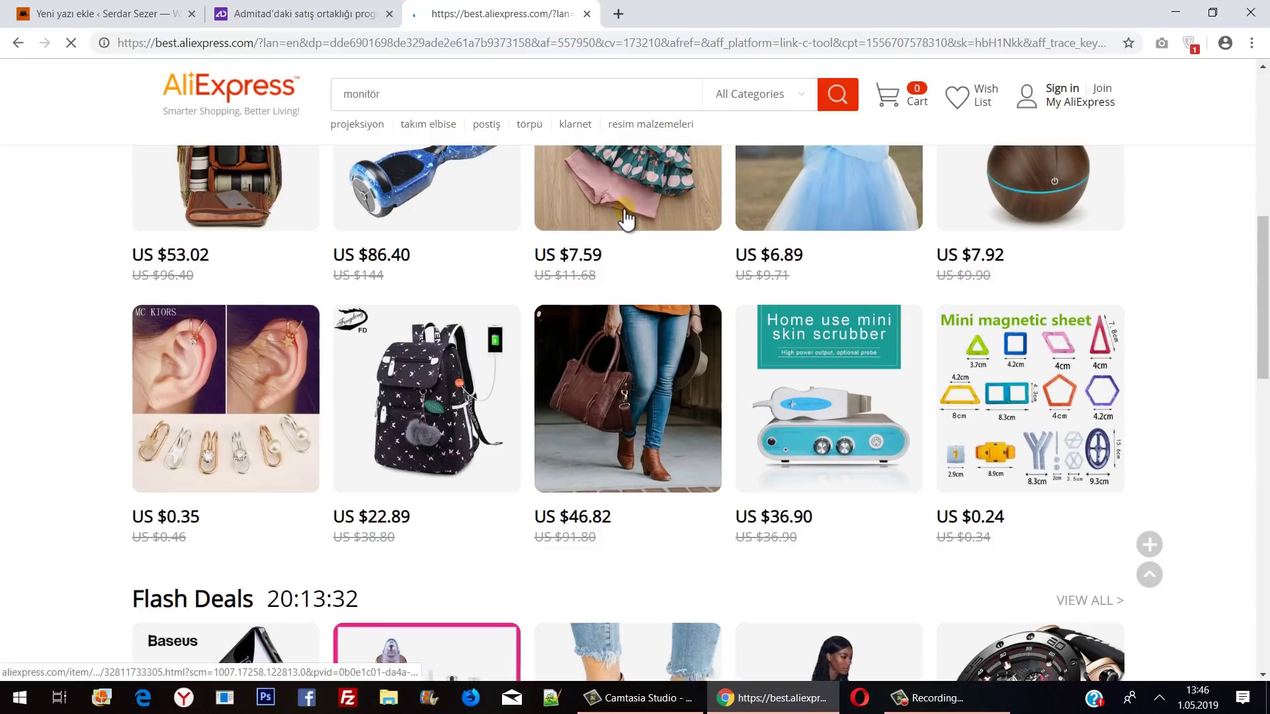
left_click(623, 200)
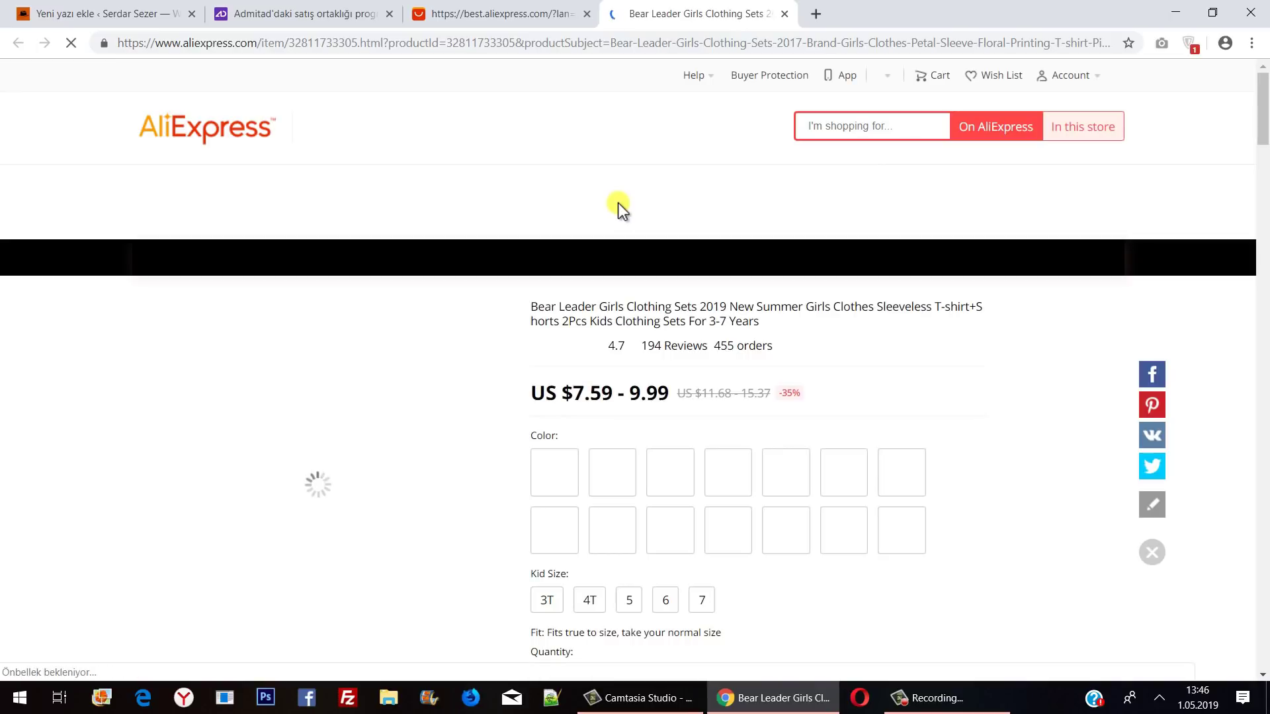
scroll(825, 287, "down", 4)
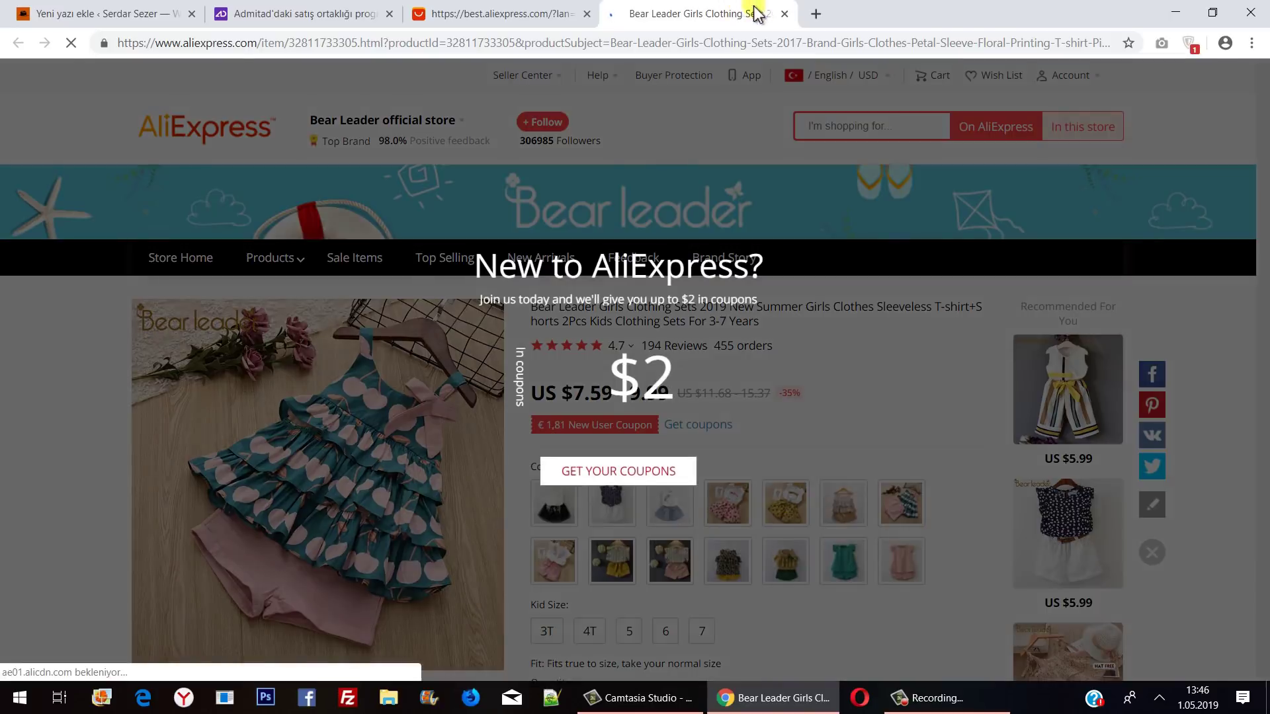
left_click(785, 14)
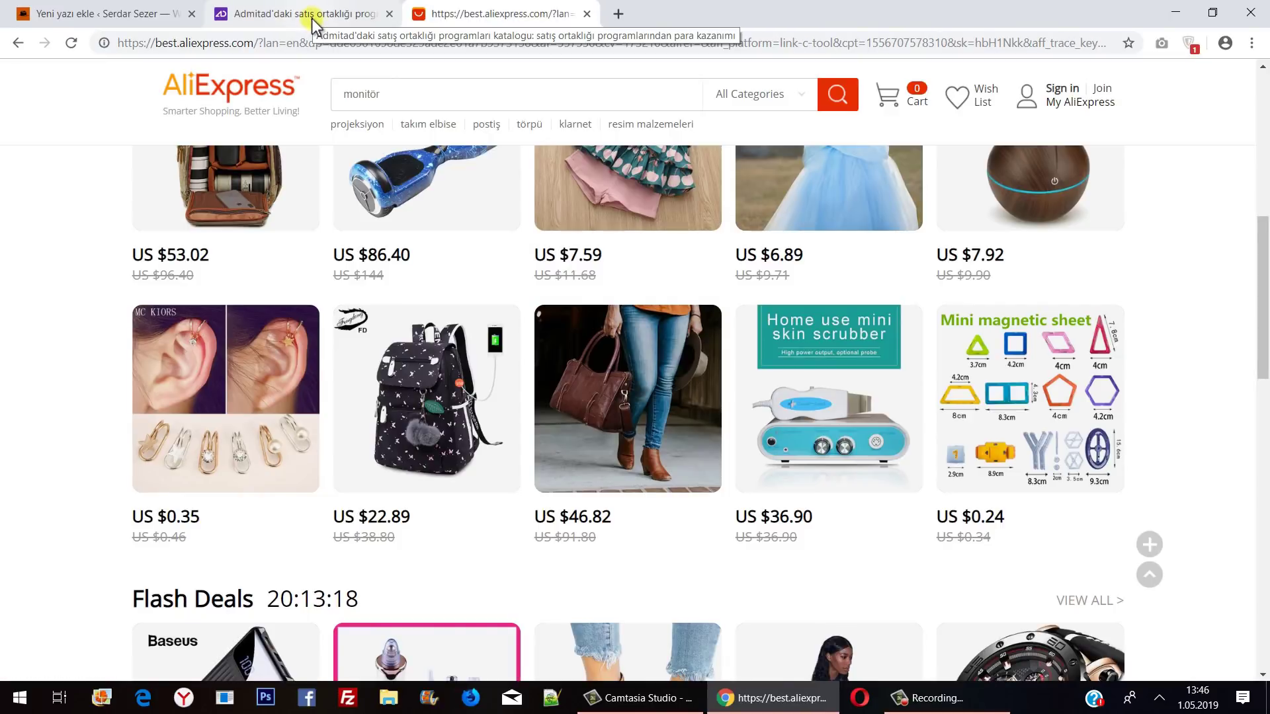
Open the product page of the Bear Leader girls' clothing set from the Best Match section of the AliExpress home page
left_click(309, 19)
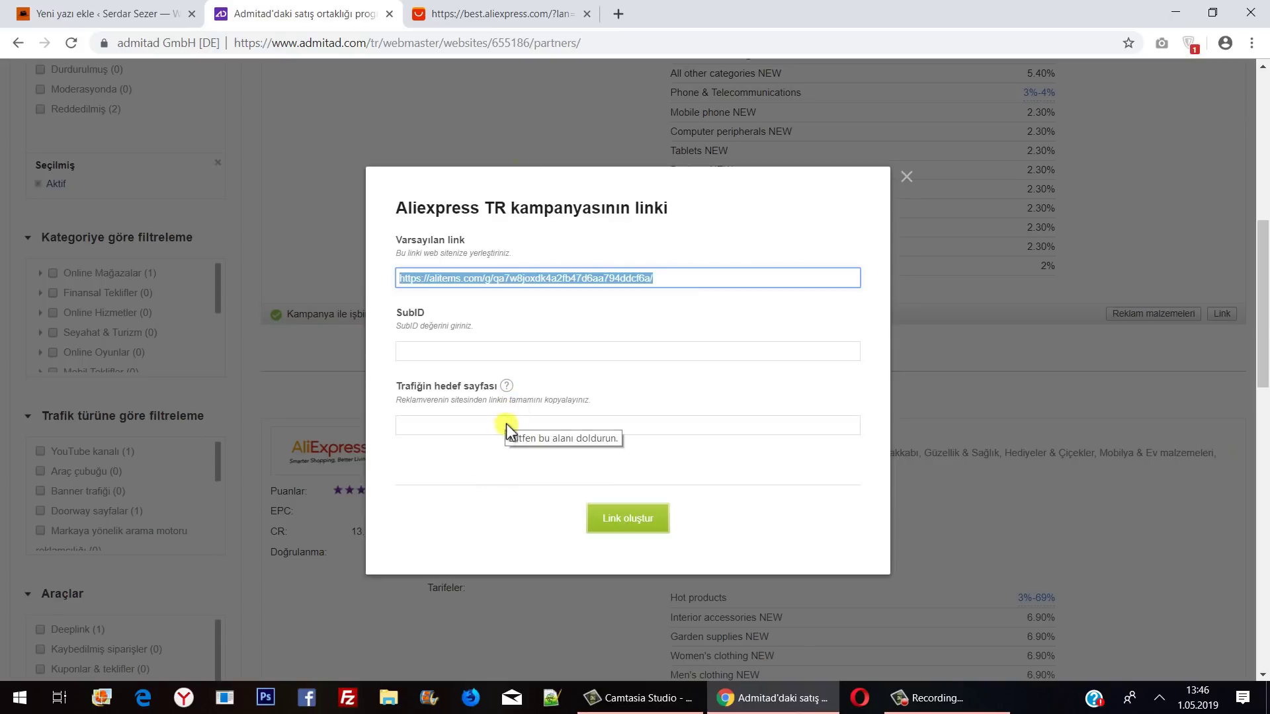
left_click(551, 12)
scroll(648, 282, "up", 10)
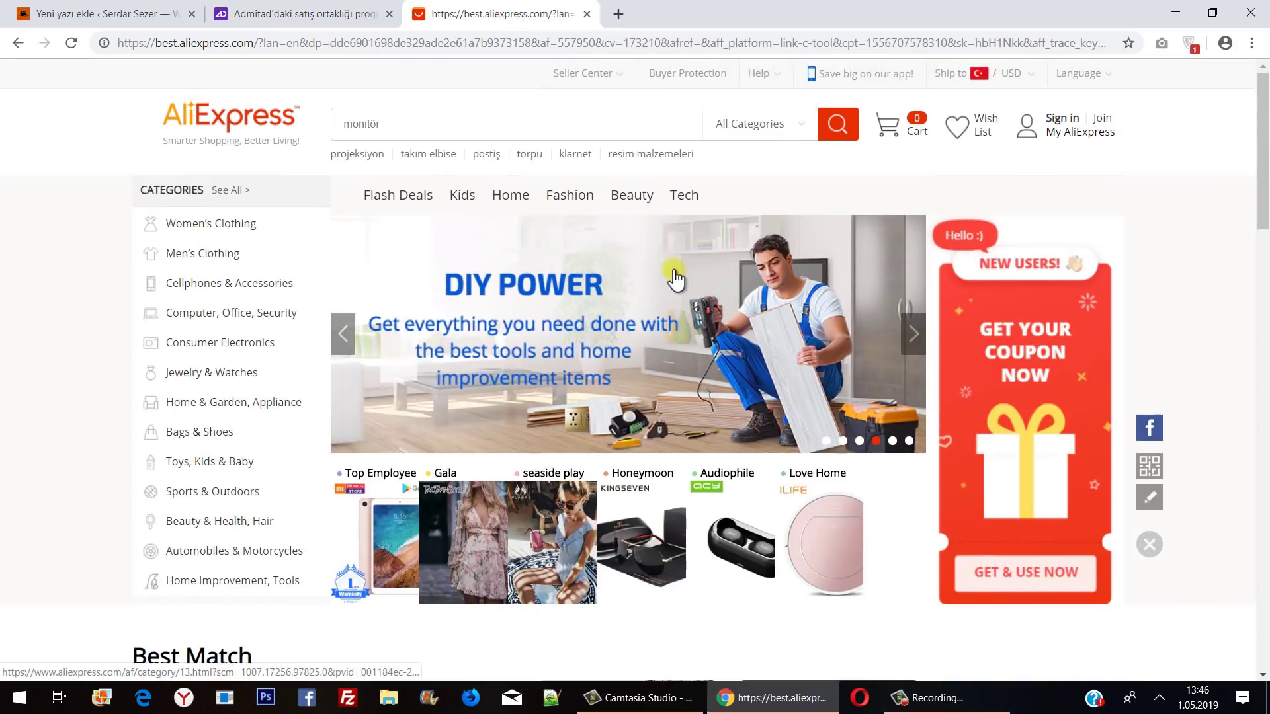
scroll(673, 341, "down", 8)
scroll(547, 324, "up", 3)
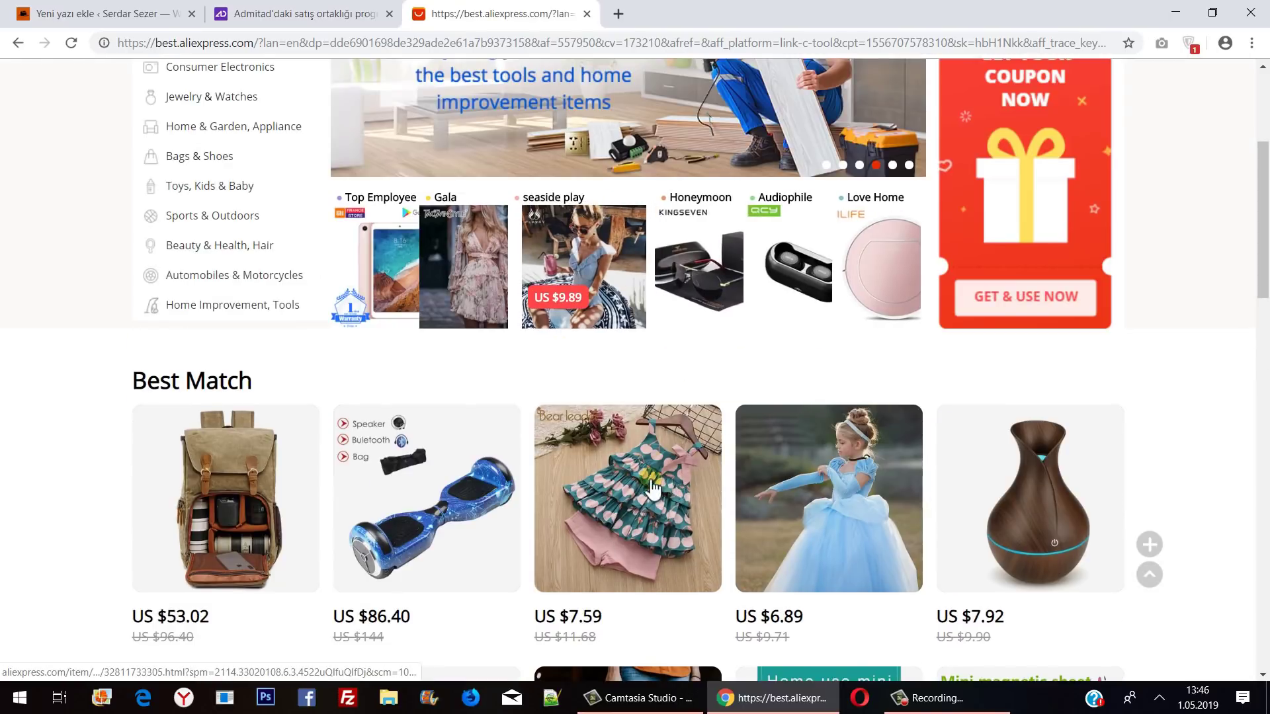
left_click(650, 485)
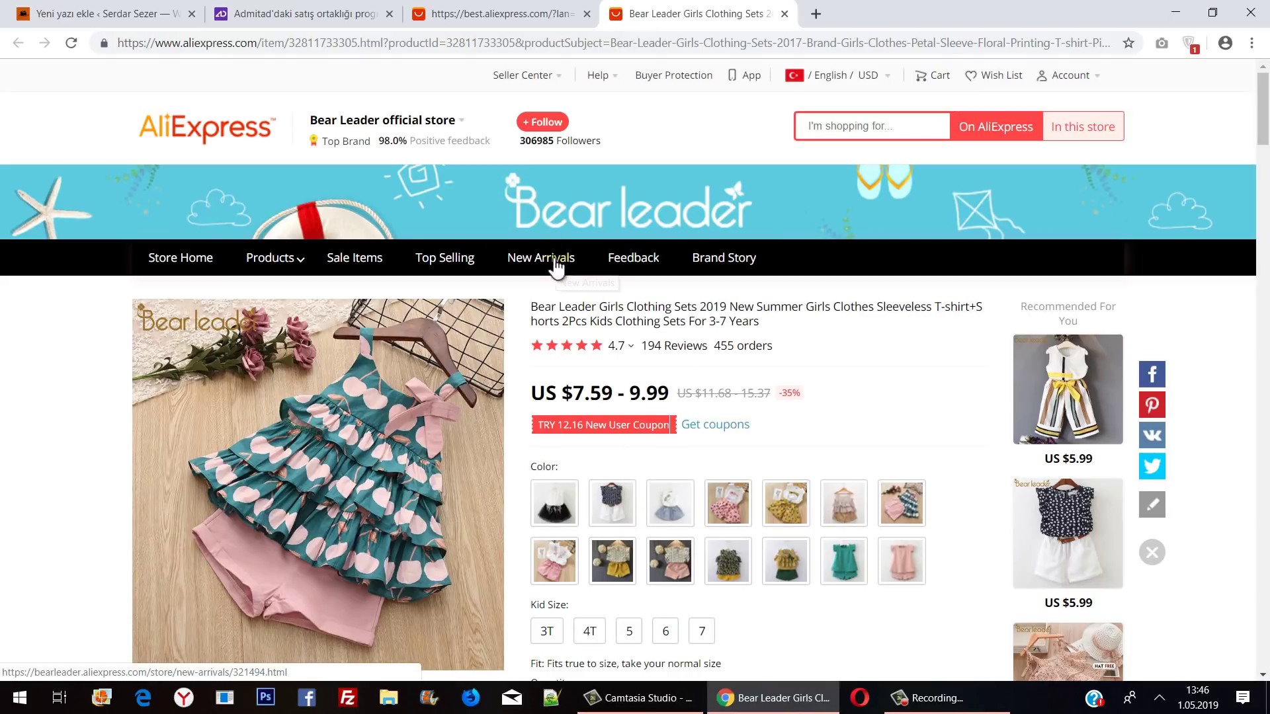
Copy the full web address of the Bear Leader girls' clothing set product page
left_click(375, 44)
right_click(375, 43)
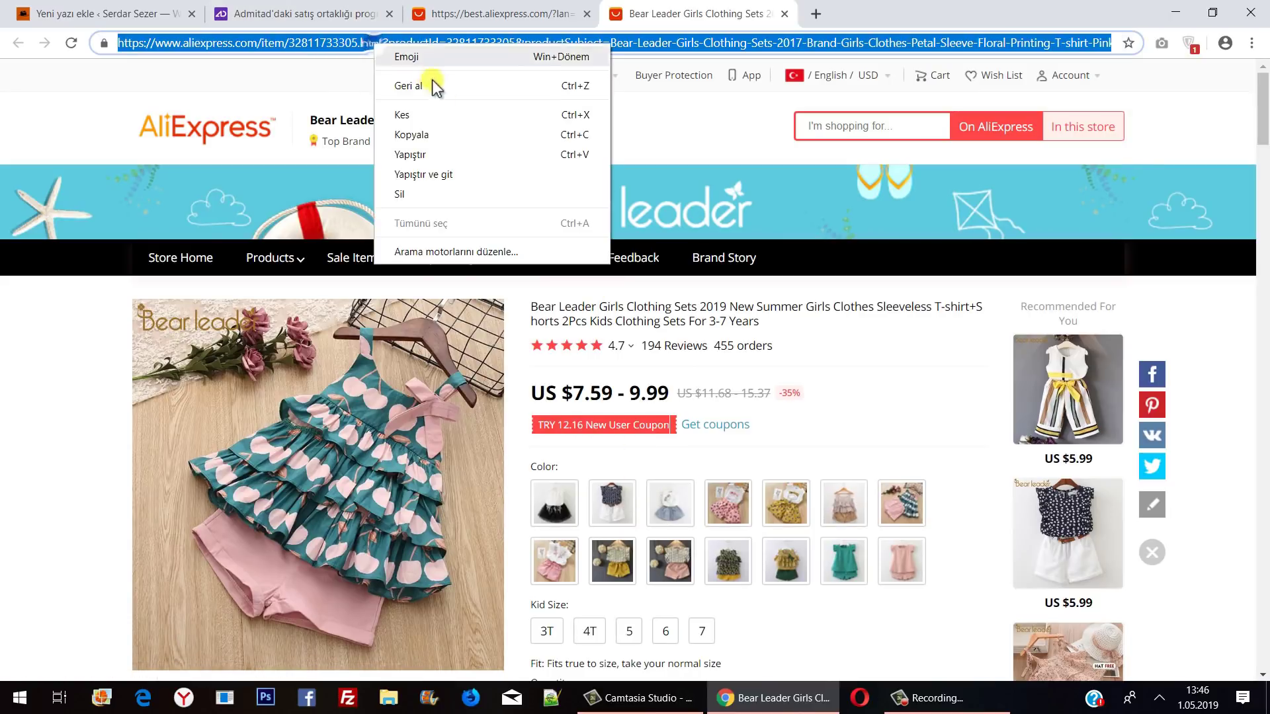
left_click(447, 136)
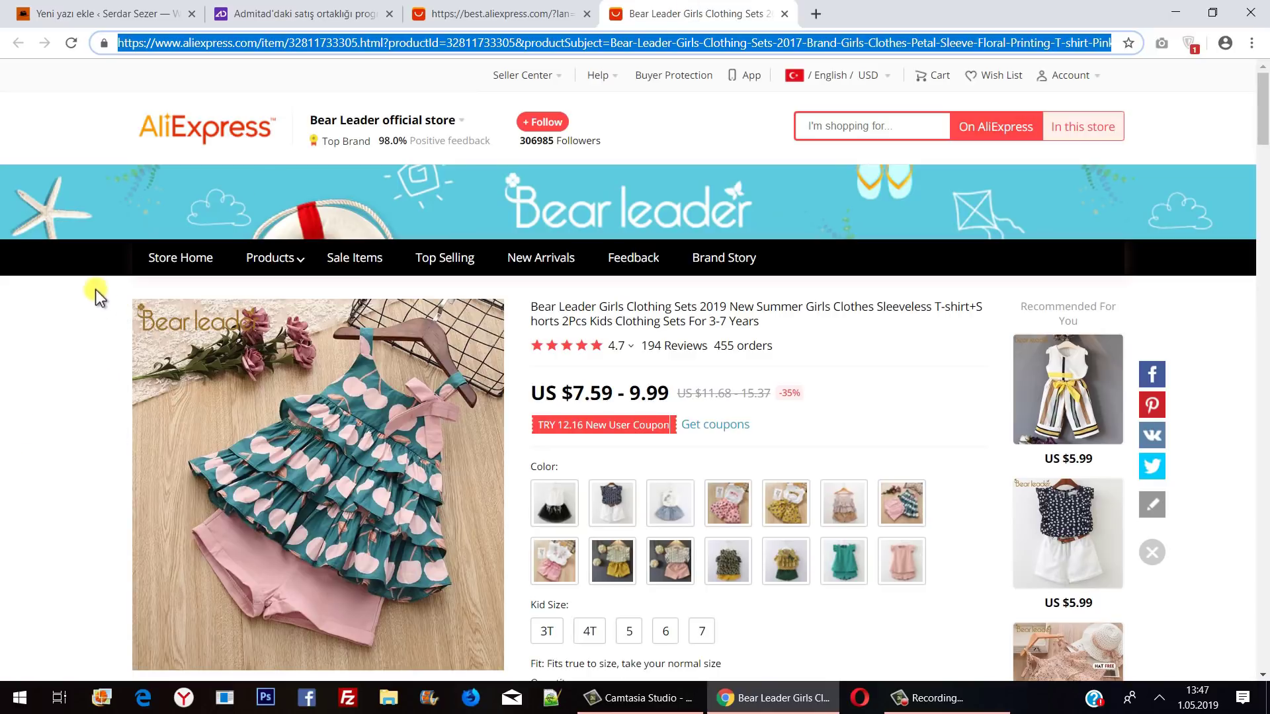
scroll(199, 371, "down", 4)
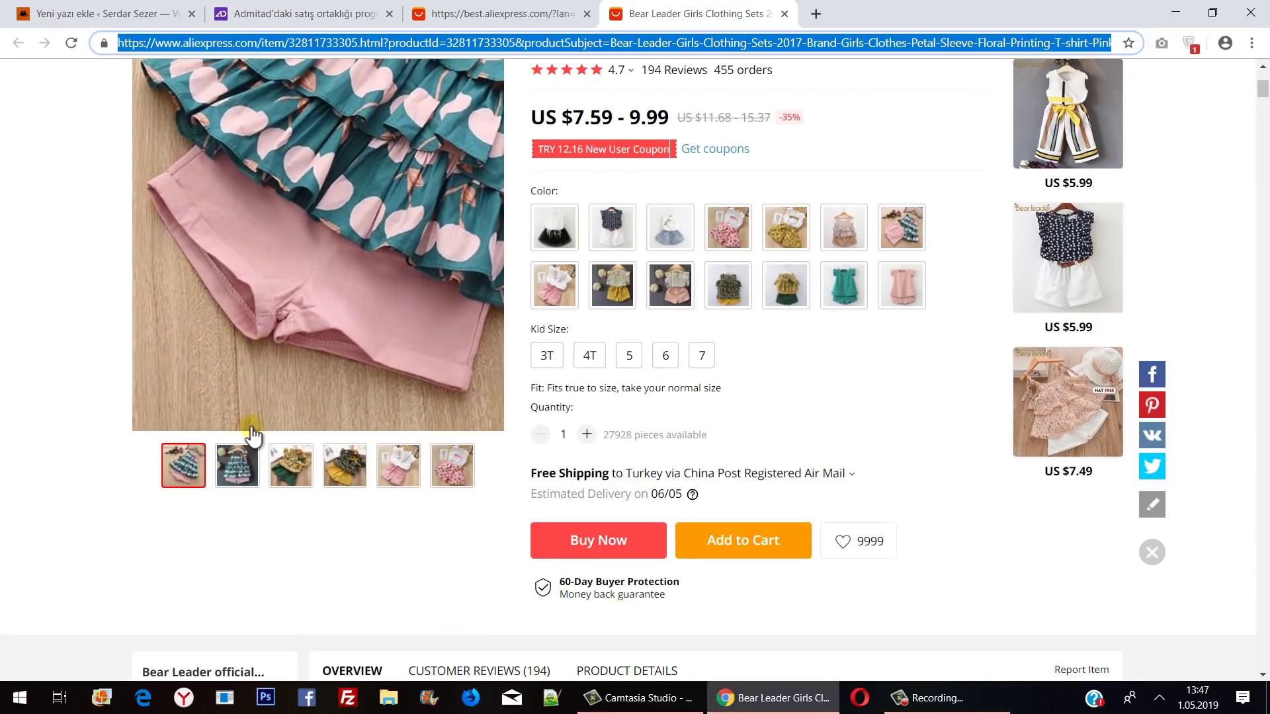
scroll(264, 404, "up", 4)
right_click(470, 41)
left_click(558, 135)
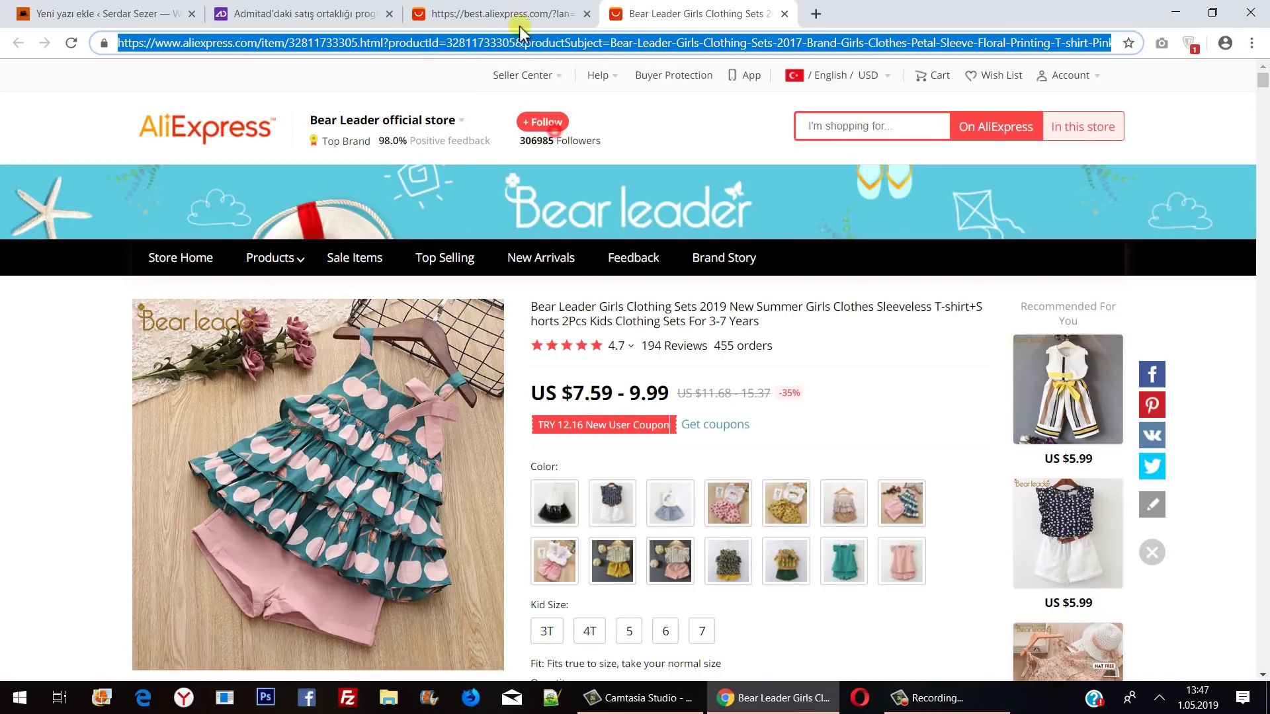
In Admitad, generate an Aliexpress TR partner link with the copied product address as the traffic target page
left_click(503, 14)
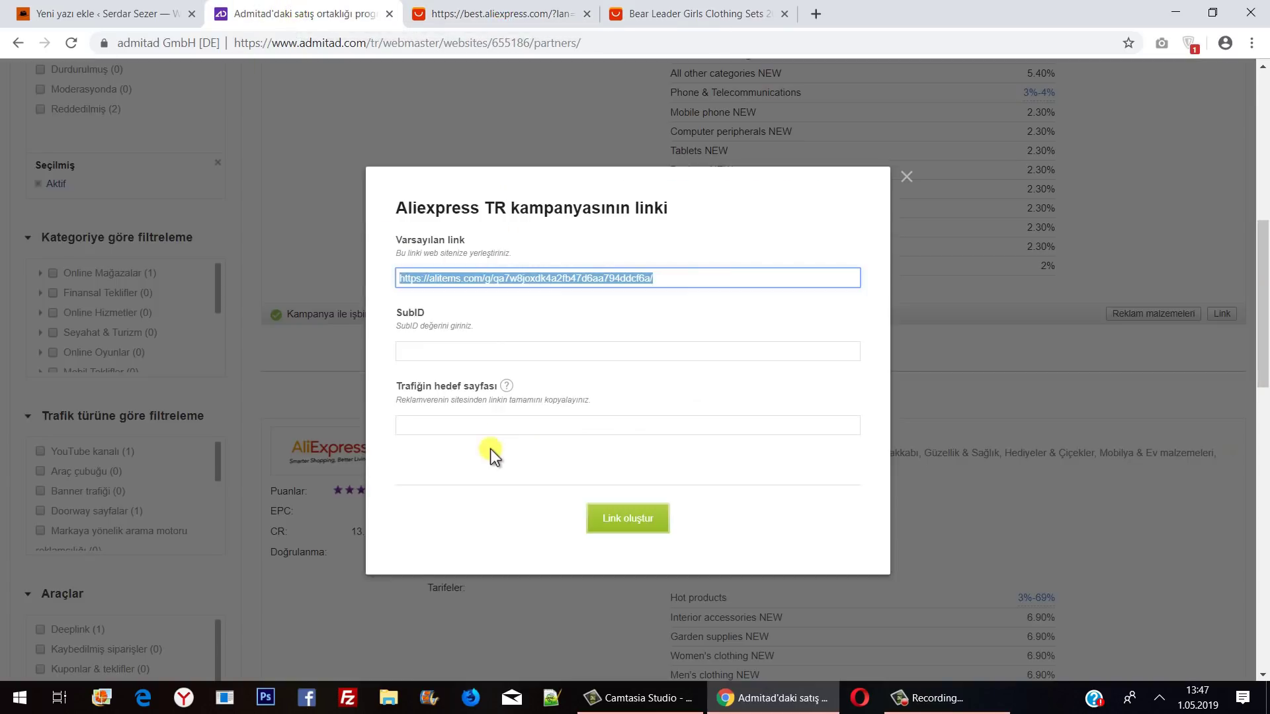
left_click(488, 426)
key("ctrl+v")
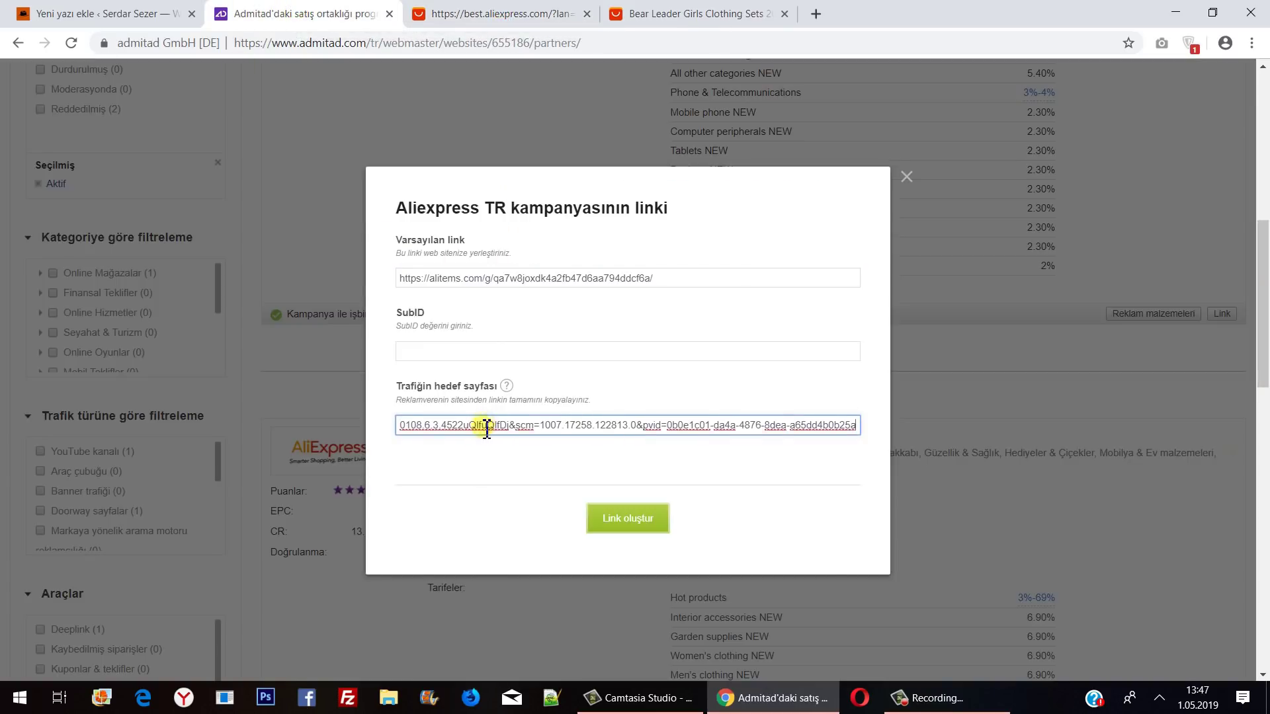
left_click(641, 523)
scroll(651, 528, "down", 4)
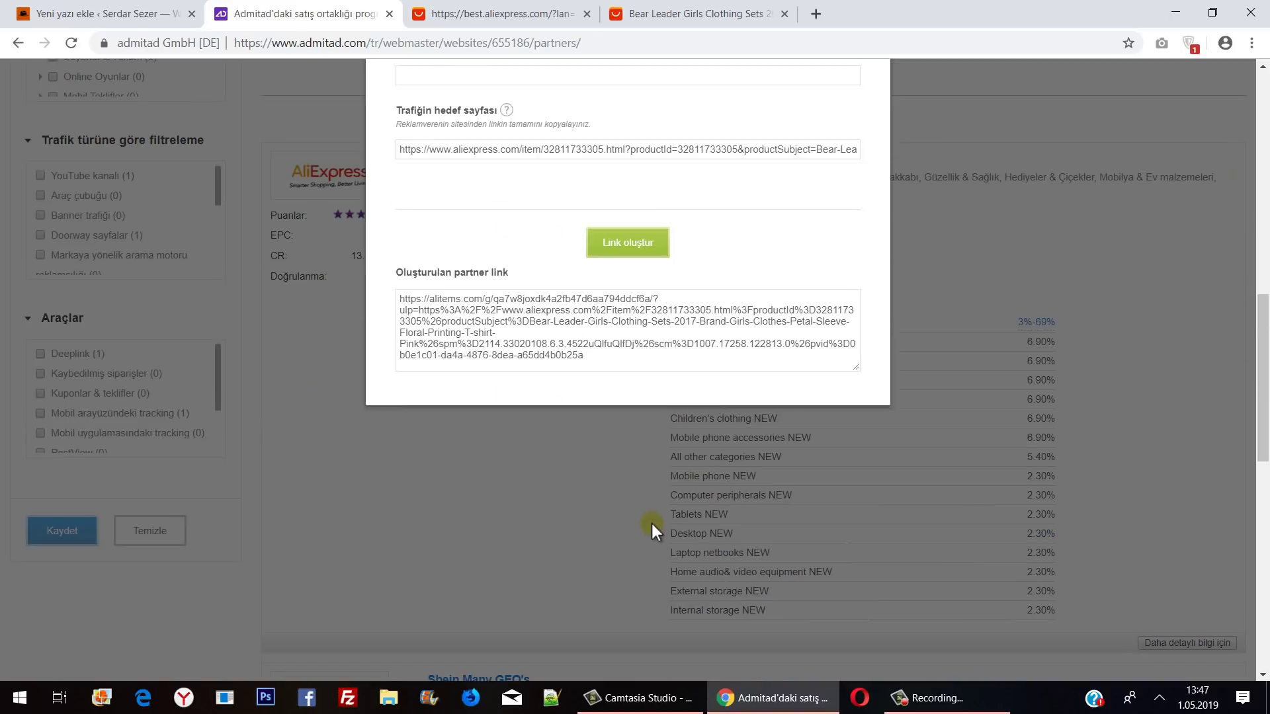
Copy the entire generated partner link and close the Aliexpress TR link dialog
left_click(545, 334)
left_click_drag(597, 355, 438, 273)
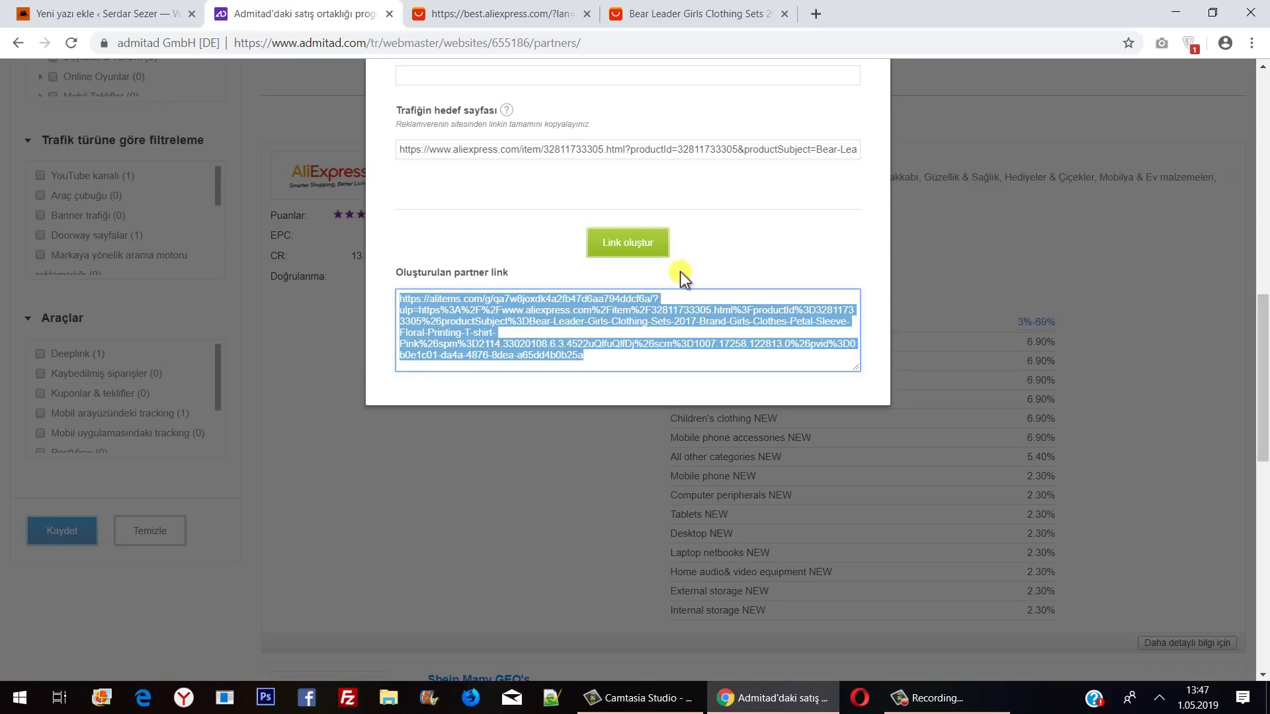
scroll(675, 281, "up", 4)
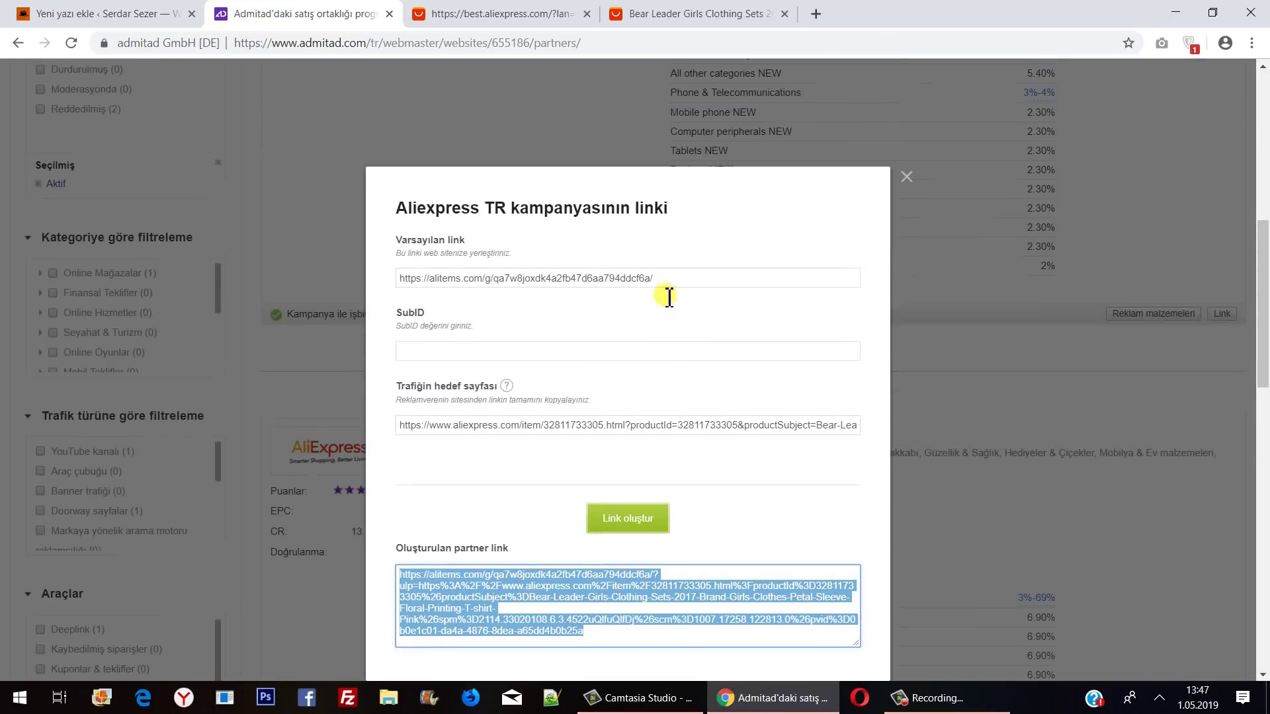
right_click(597, 583)
left_click(691, 374)
left_click(907, 176)
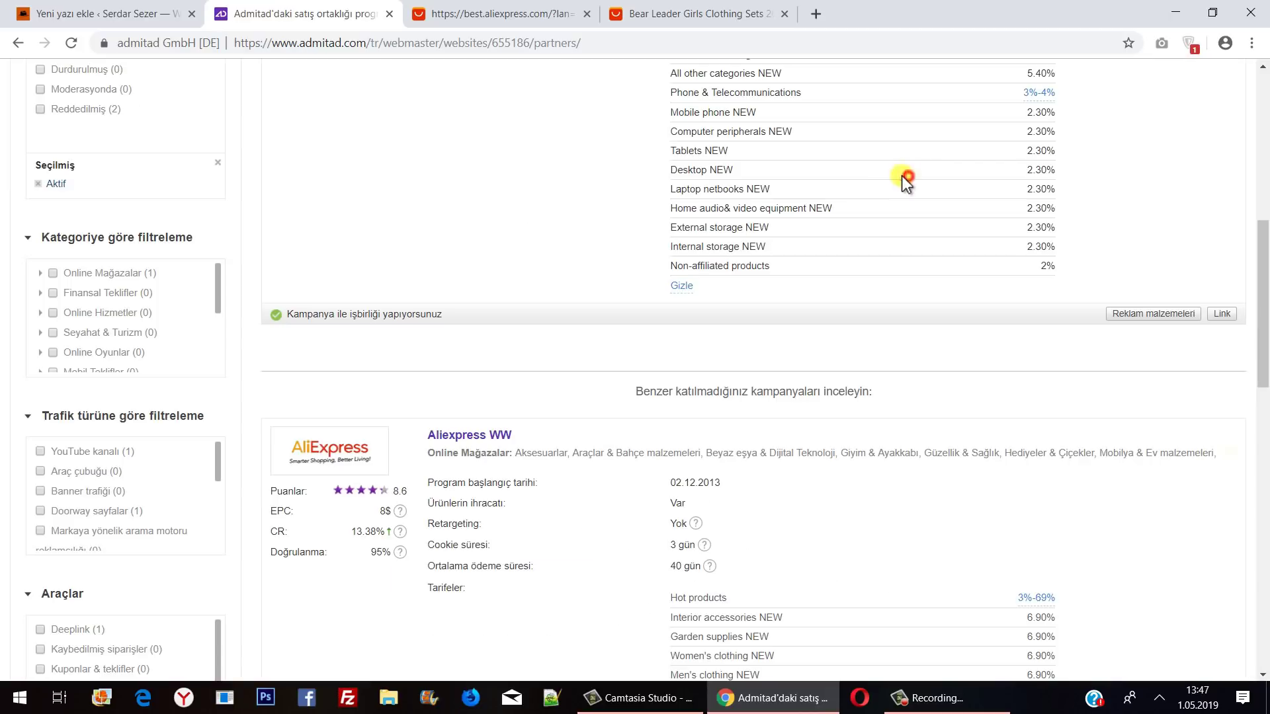
Open Admitad's Shortlink tool in a new browser tab and shorten the copied partner link
scroll(623, 331, "up", 8)
mouse_move(154, 136)
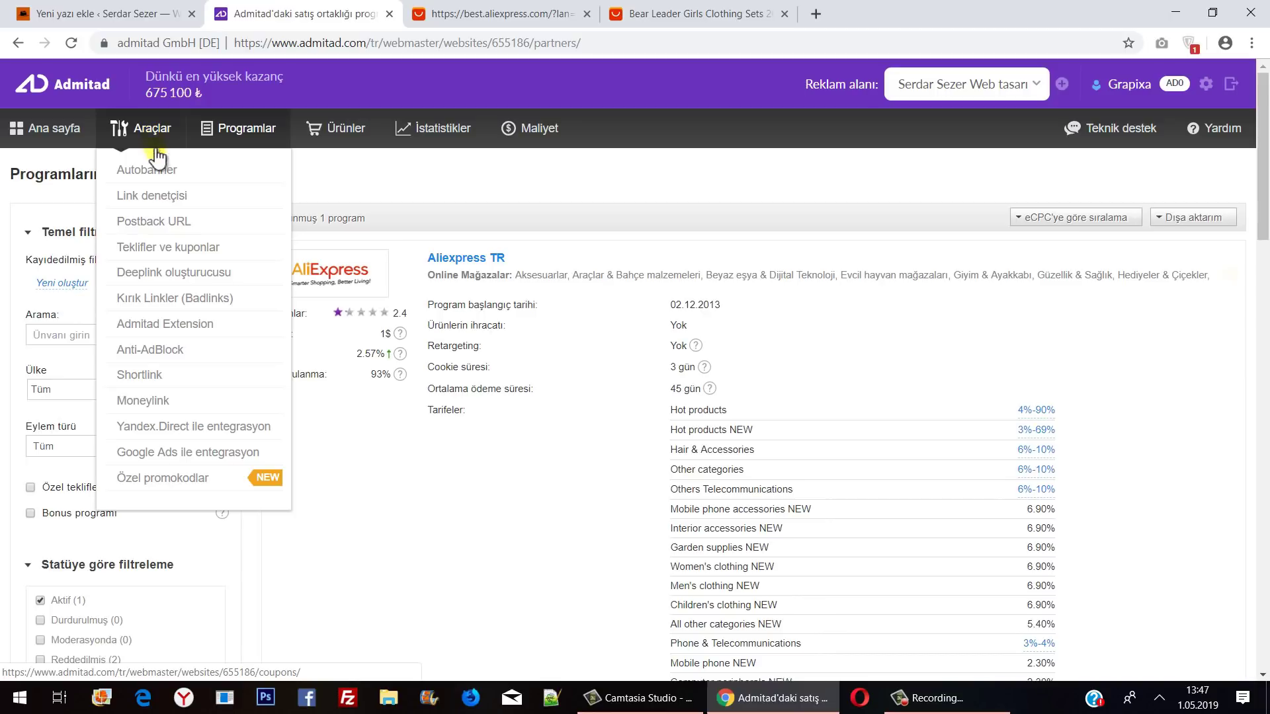
left_click(183, 377, "ctrl")
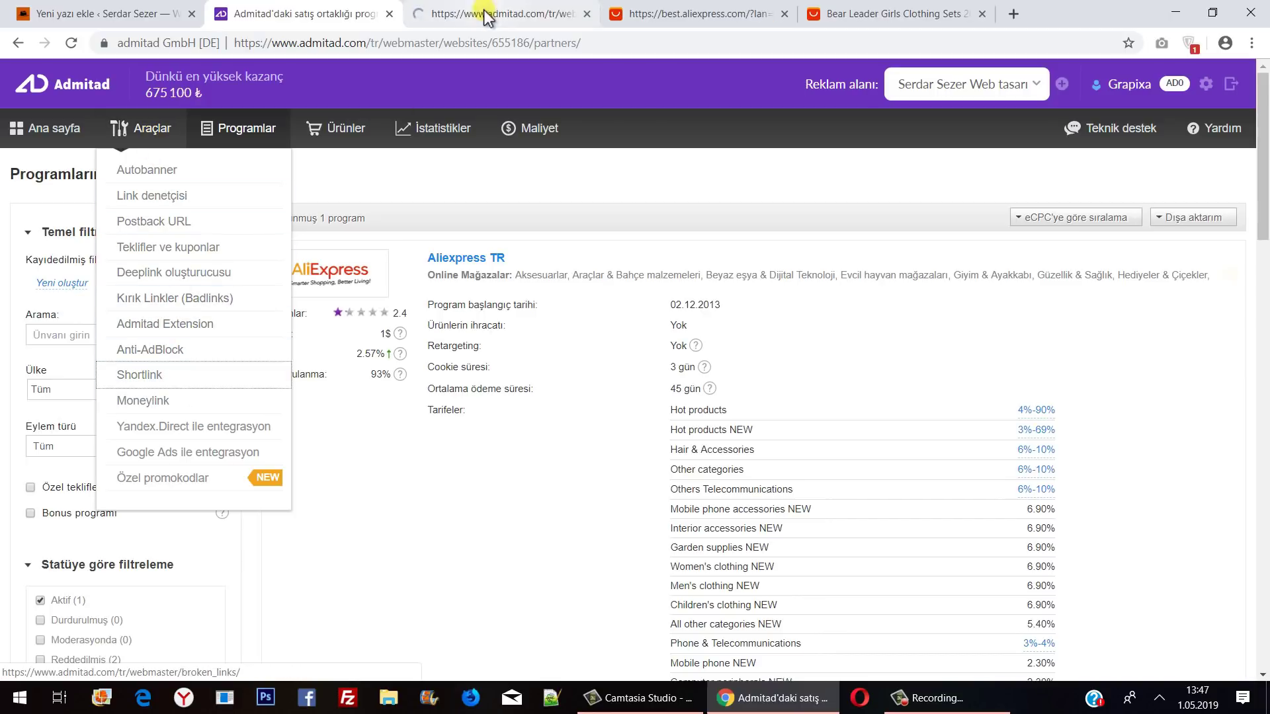
left_click(483, 15)
left_click(343, 465)
key("ctrl+v")
left_click(268, 523)
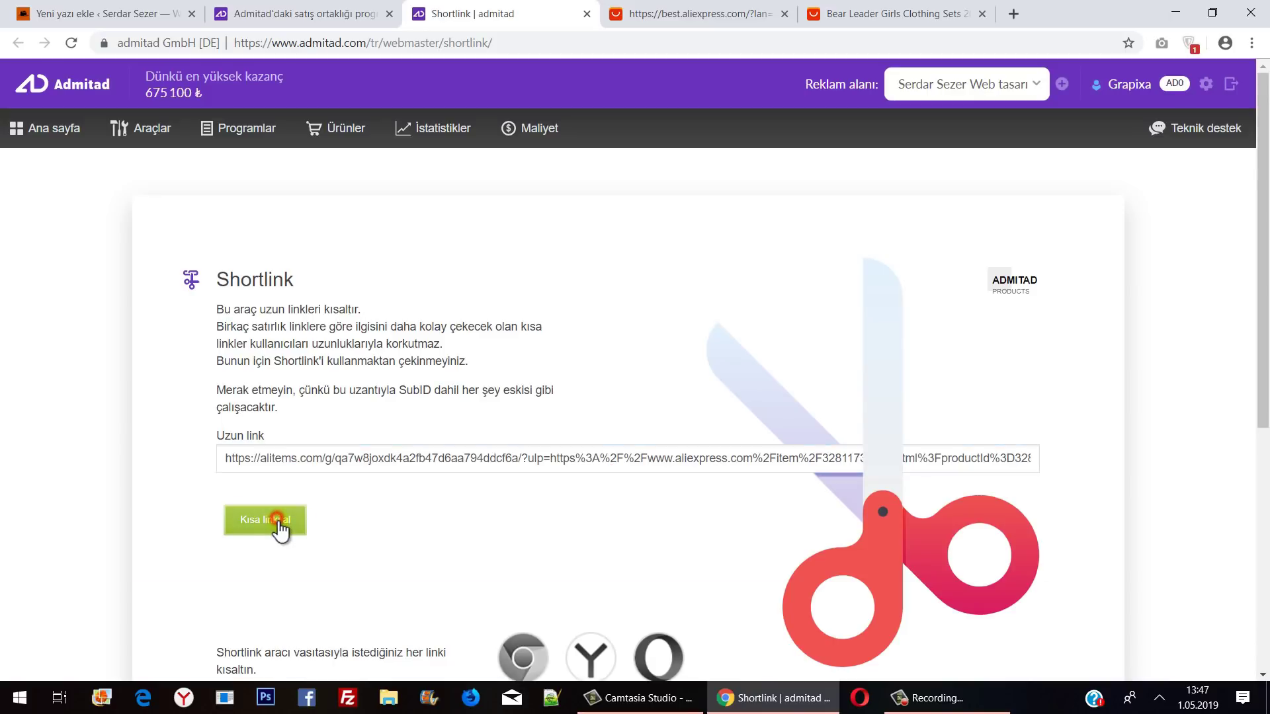
Review the Shortlink result and select the whole shortened link
scroll(298, 520, "down", 5)
scroll(301, 515, "down", 2)
left_click_drag(348, 124, 249, 123)
scroll(199, 172, "up", 8)
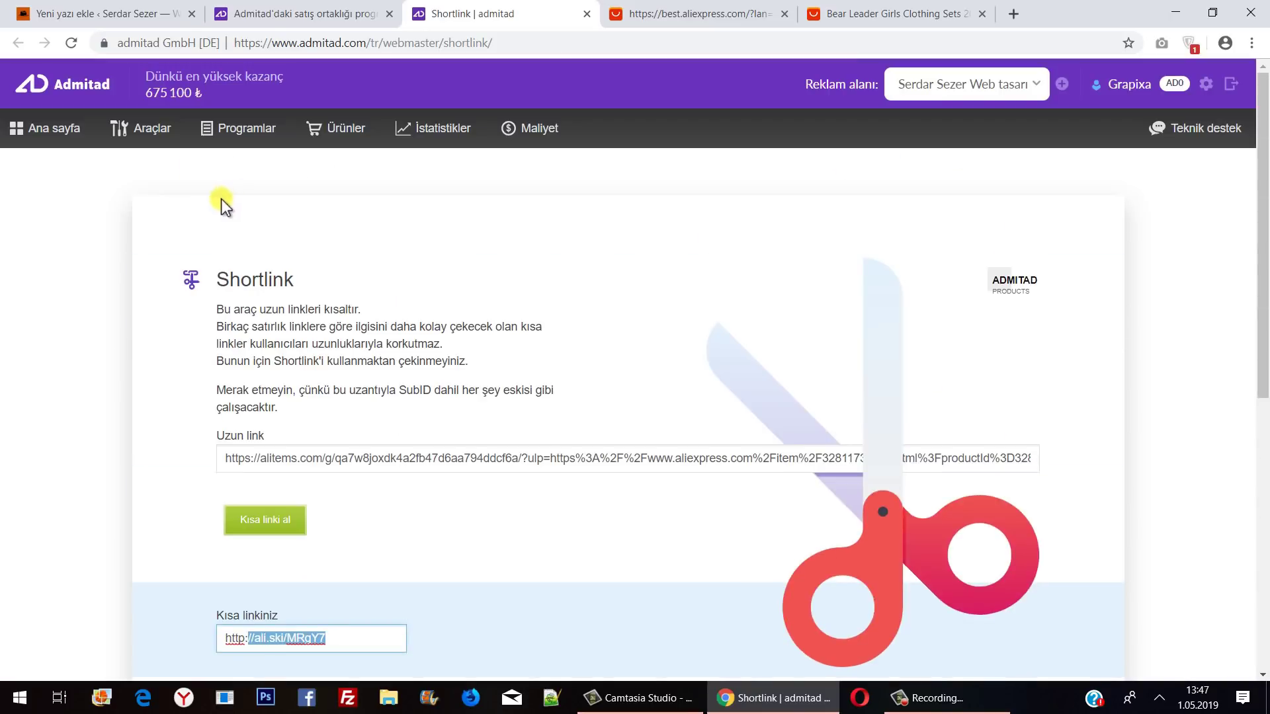
scroll(251, 297, "down", 4)
left_click_drag(340, 362, 249, 363)
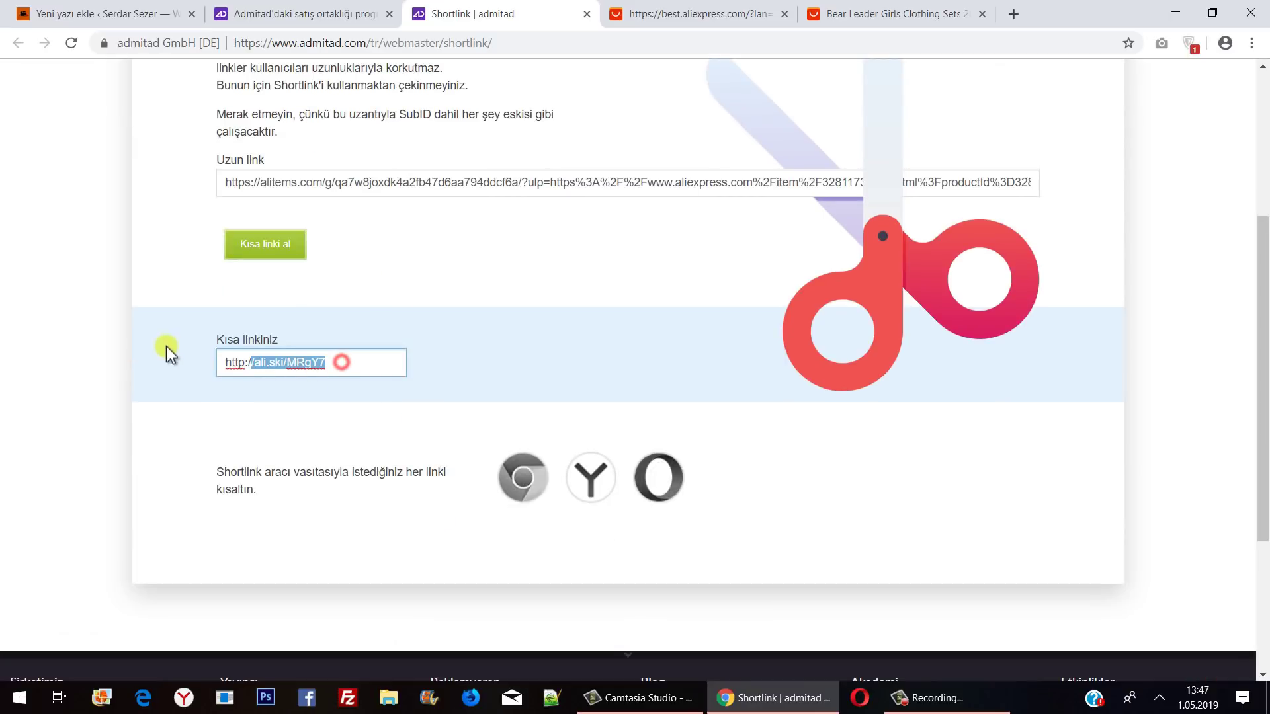
left_click(347, 366)
left_click_drag(347, 366, 102, 363)
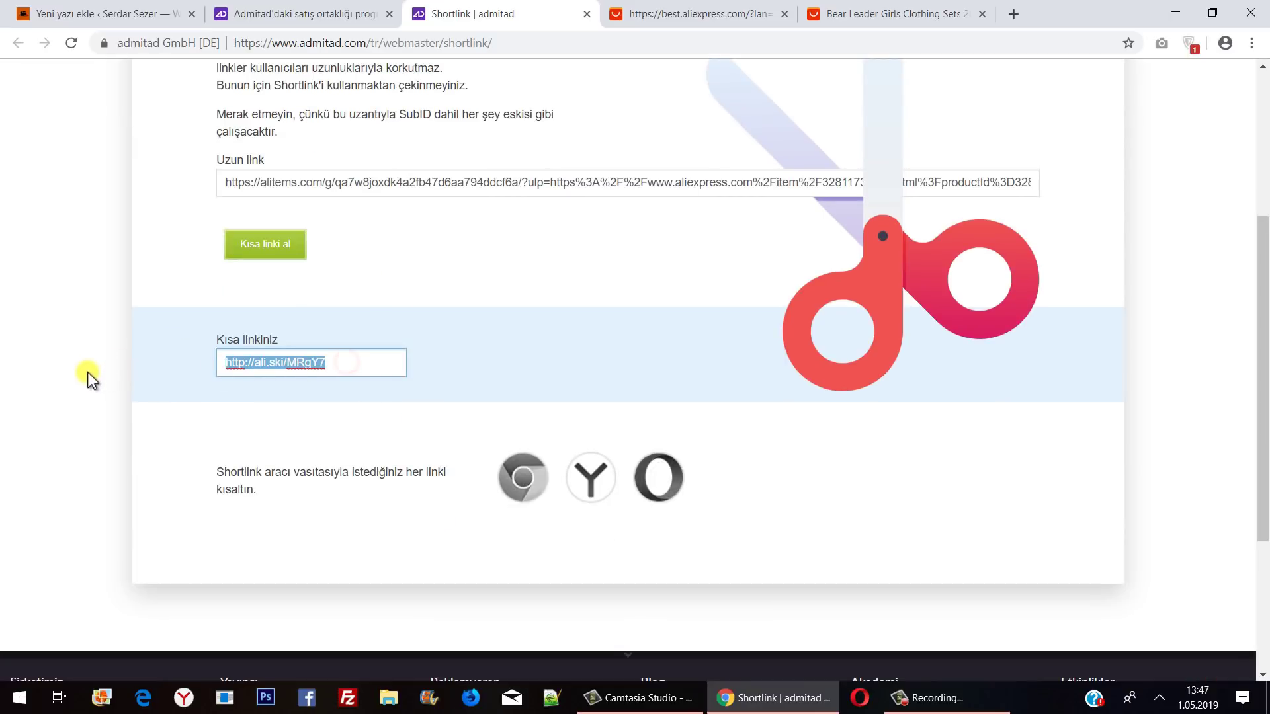
scroll(86, 380, "up", 5)
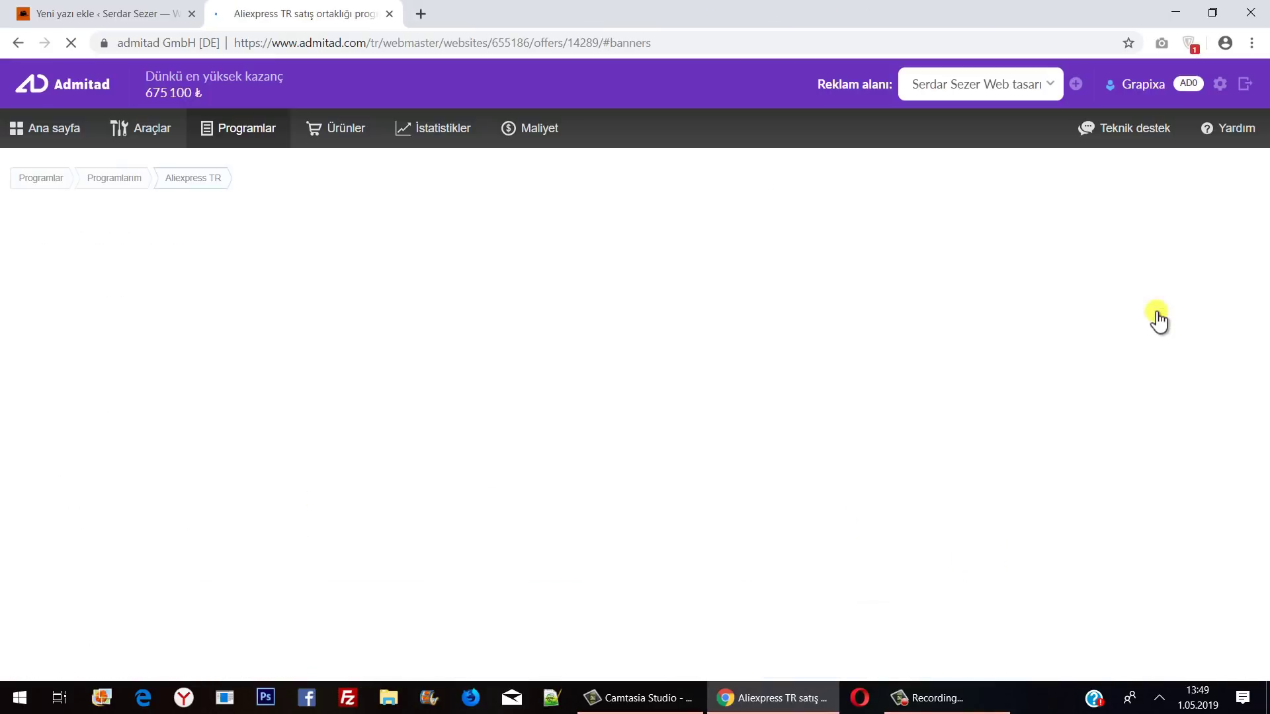
Examine the Aliexpress TR advertising banners in their available sizes, from 1000x150 through 300x250
scroll(1139, 327, "down", 14)
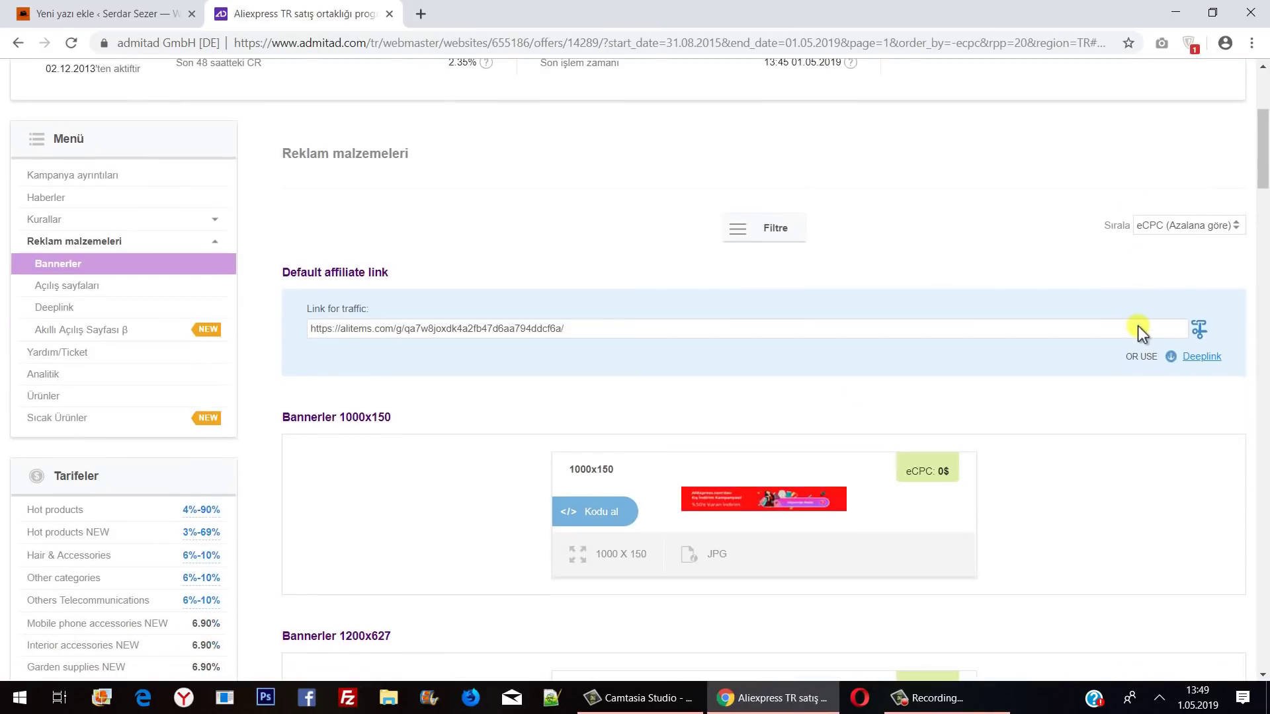
scroll(1138, 331, "down", 7)
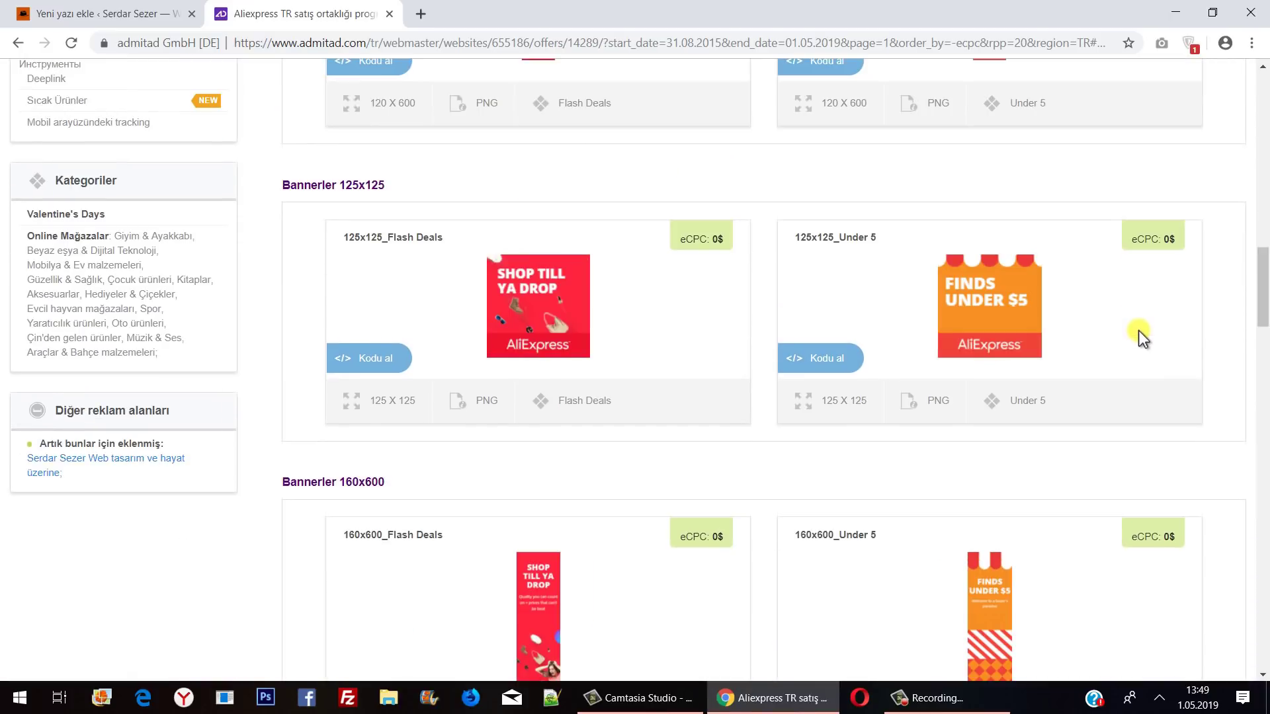
scroll(765, 442, "up", 4)
scroll(1107, 389, "down", 4)
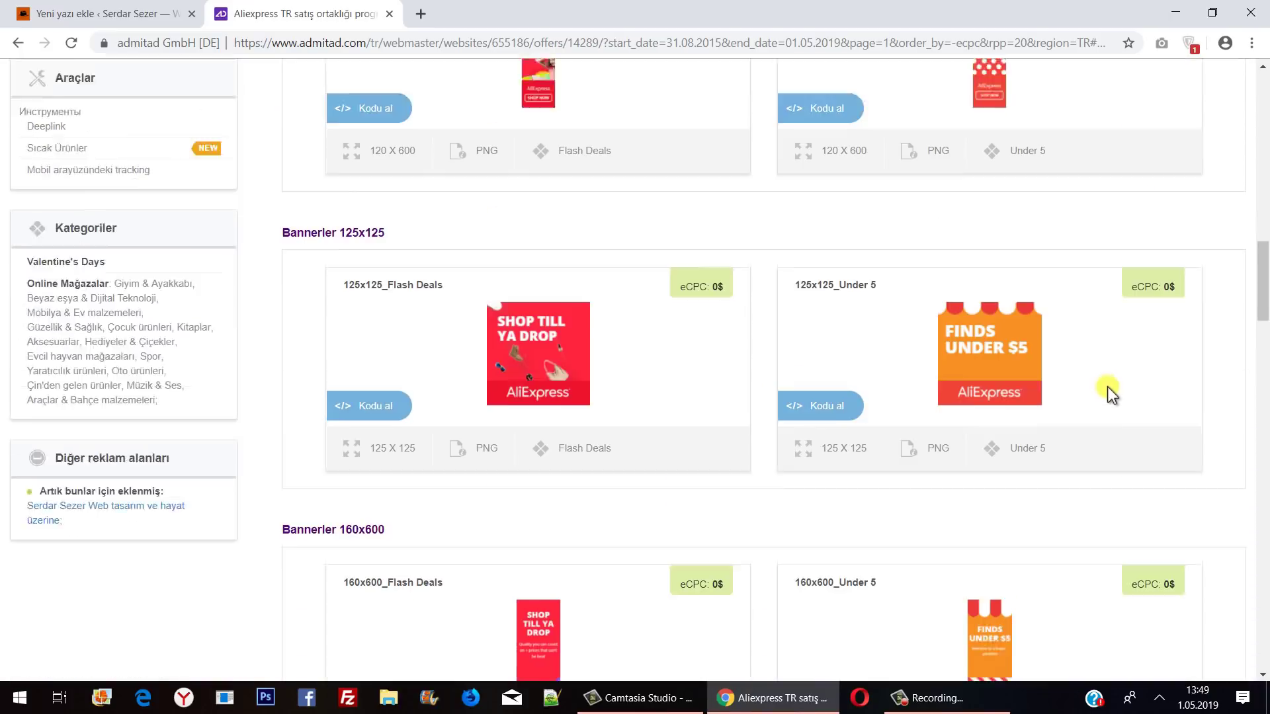
scroll(1107, 390, "down", 4)
scroll(1108, 391, "down", 4)
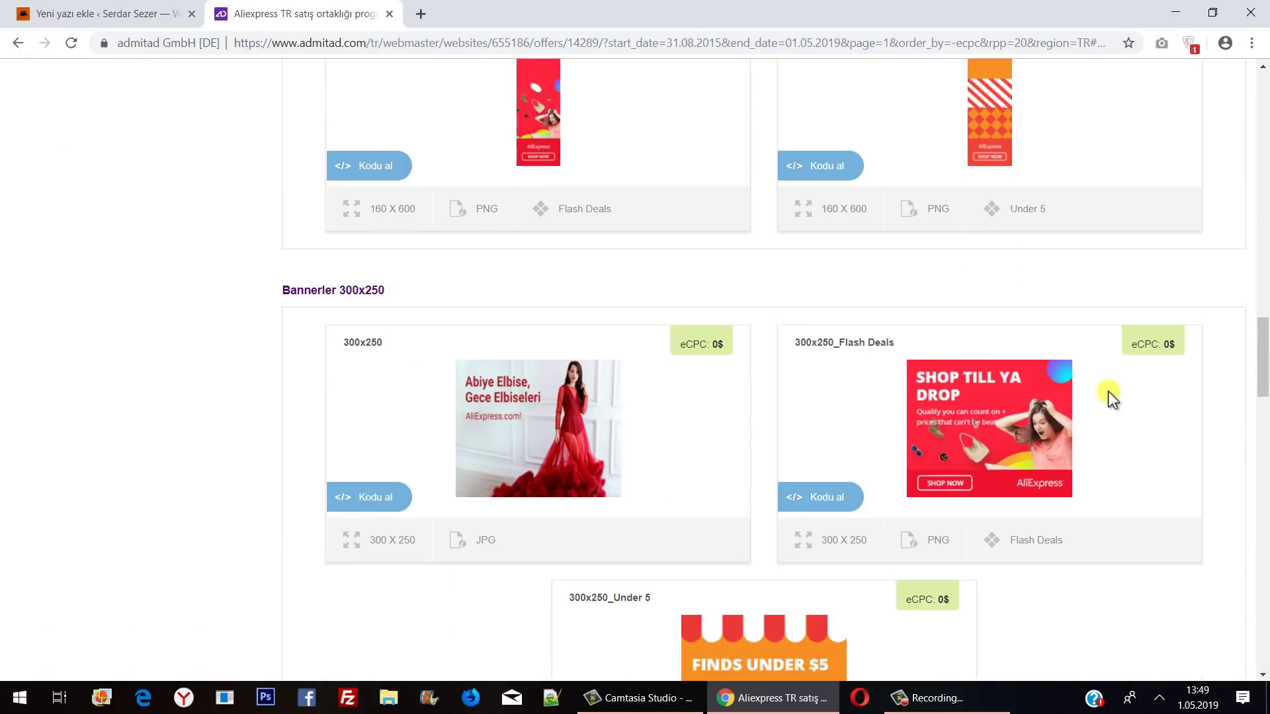
scroll(1112, 390, "up", 4)
scroll(1112, 390, "down", 4)
scroll(1113, 392, "up", 4)
scroll(1113, 392, "down", 4)
scroll(1094, 392, "down", 4)
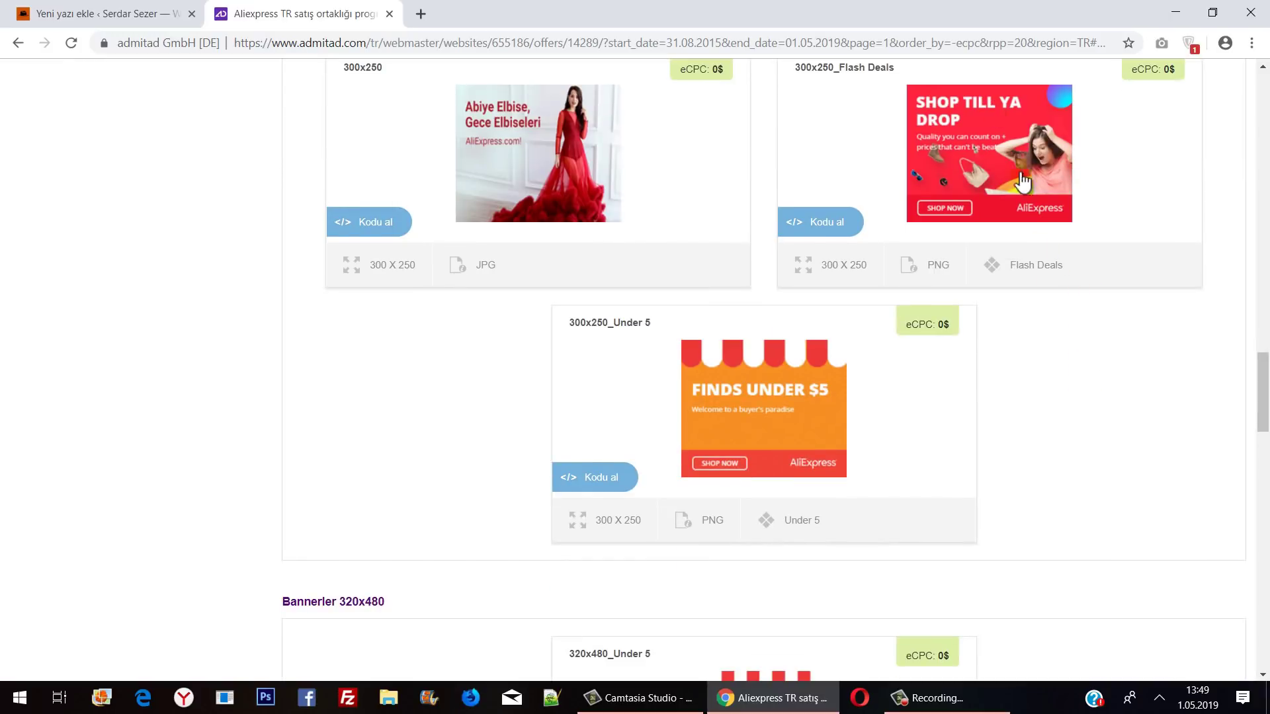
Open the code of the 300x250_Flash Deals banner and select its full HTML code for copying
scroll(1159, 383, "up", 4)
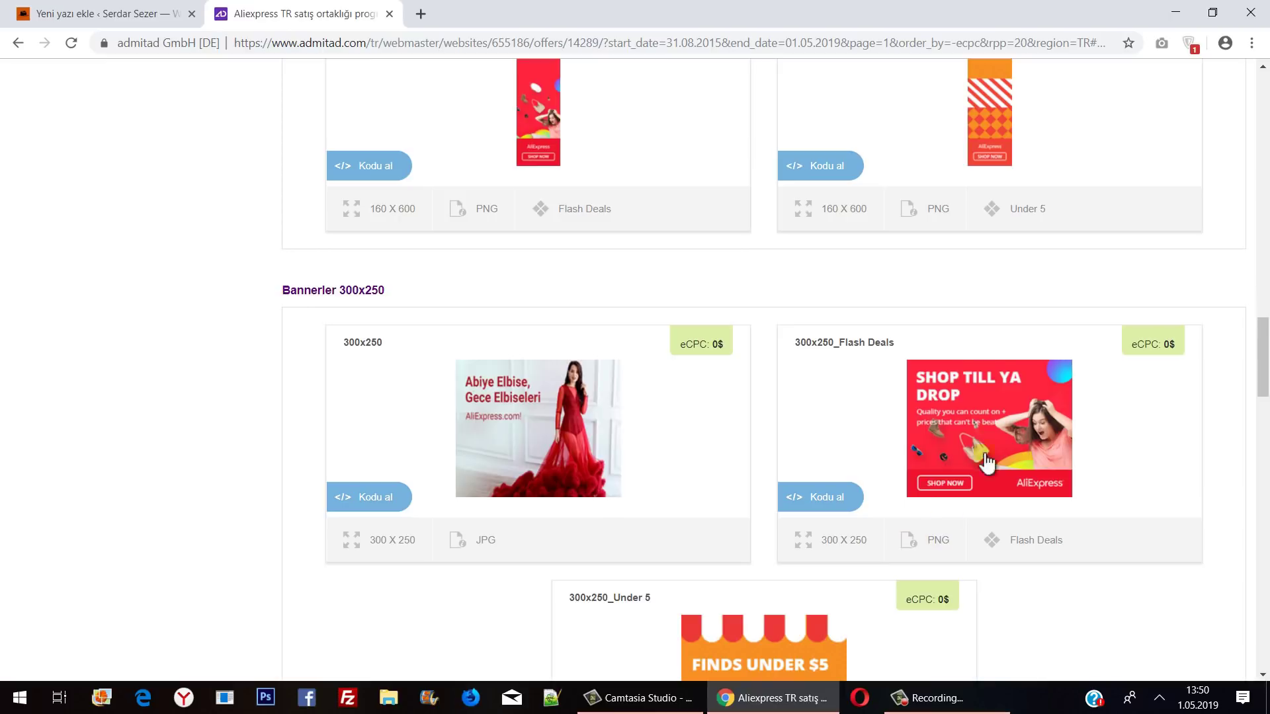
left_click(807, 489)
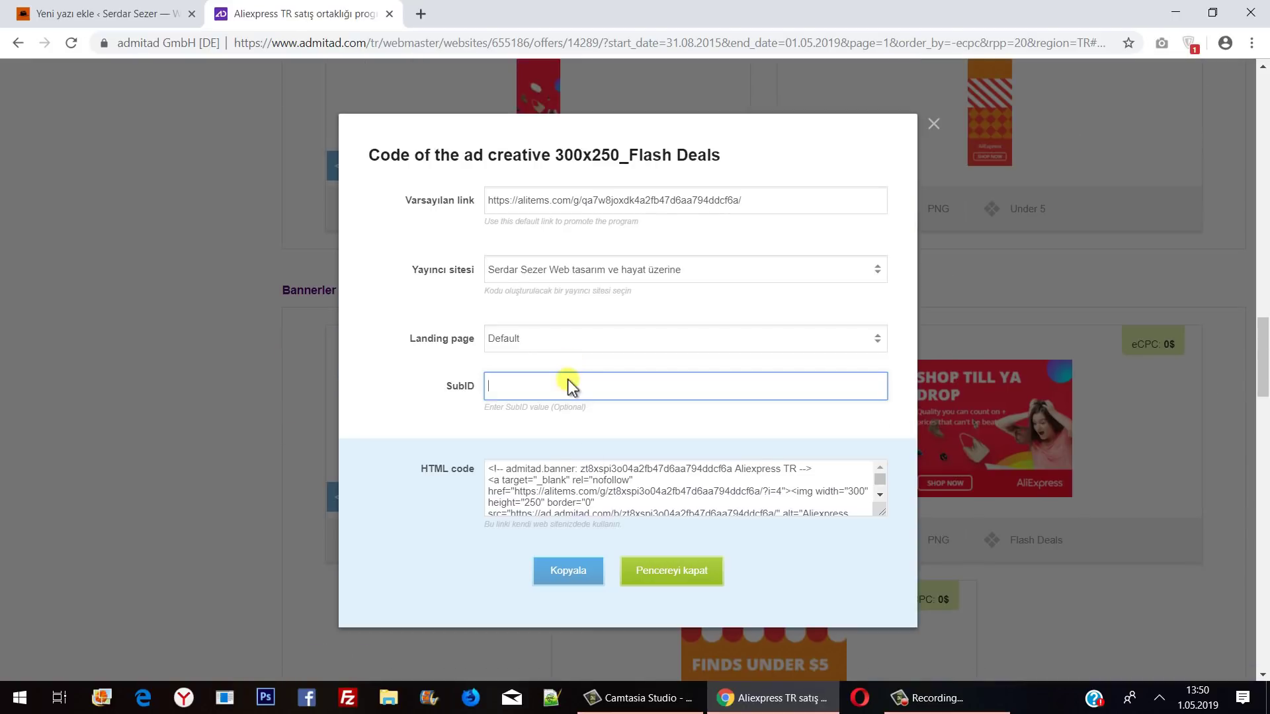
left_click(618, 506)
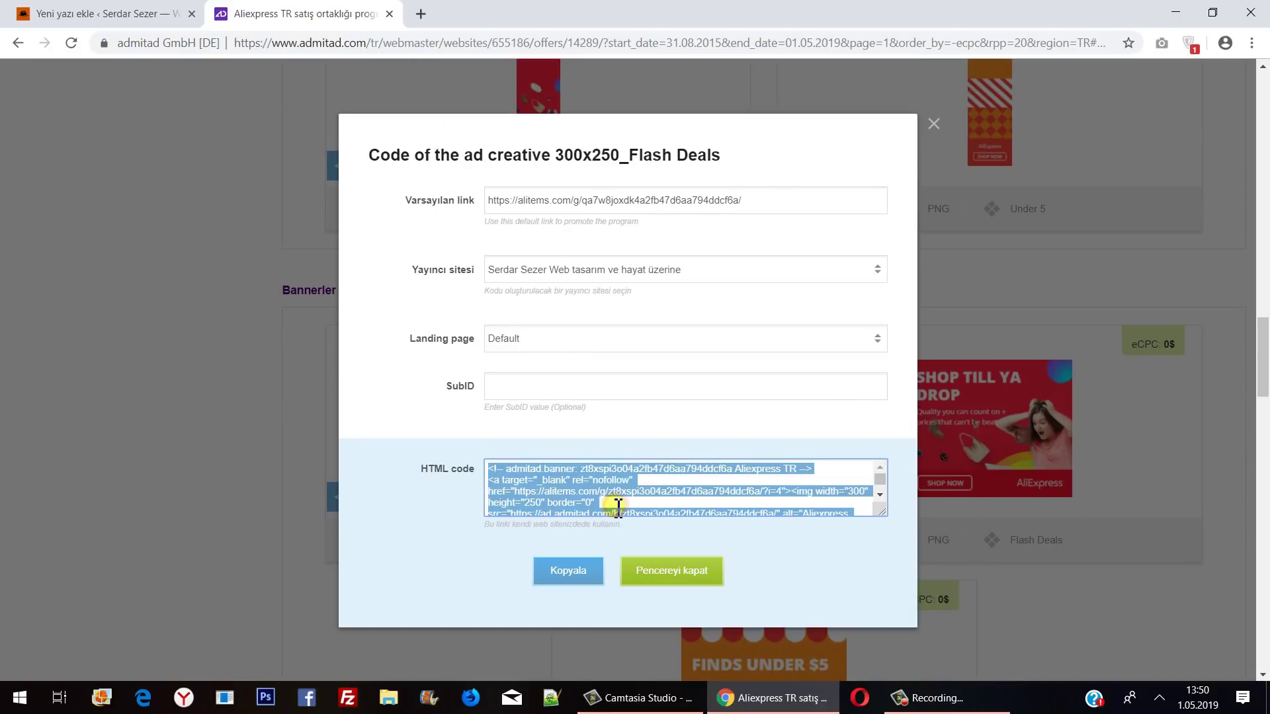
left_click(624, 504)
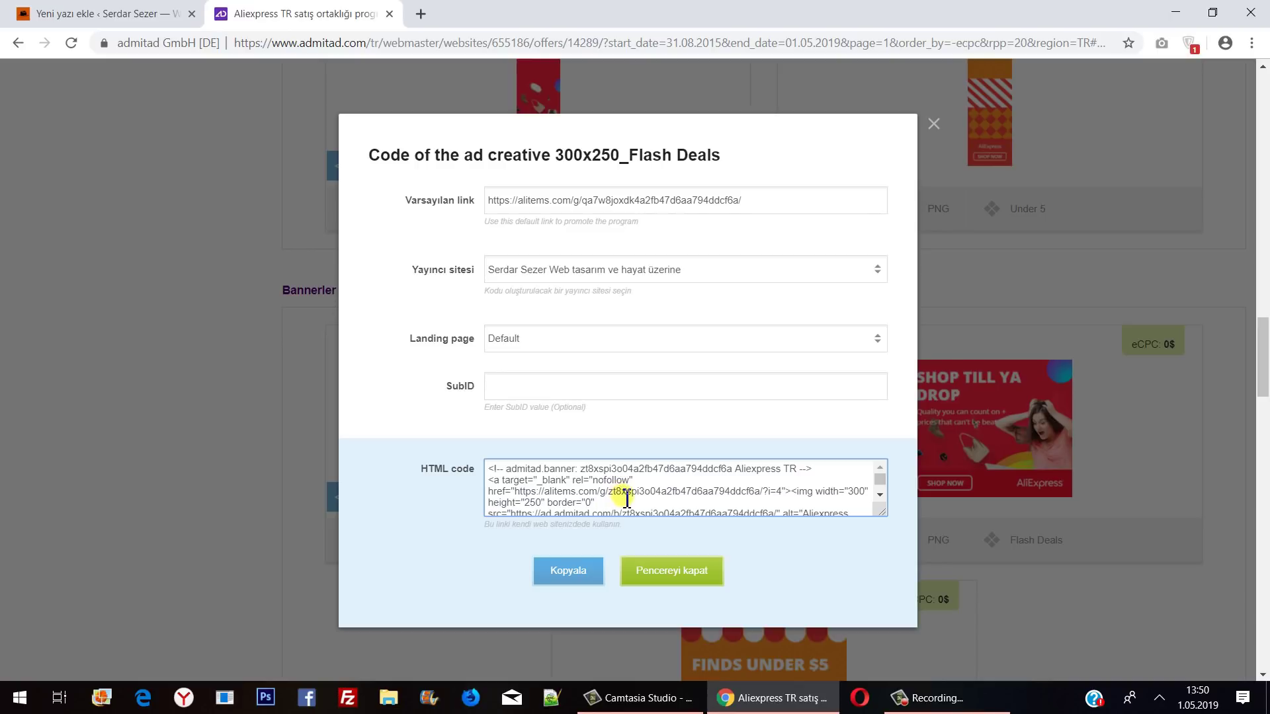
left_click(627, 501)
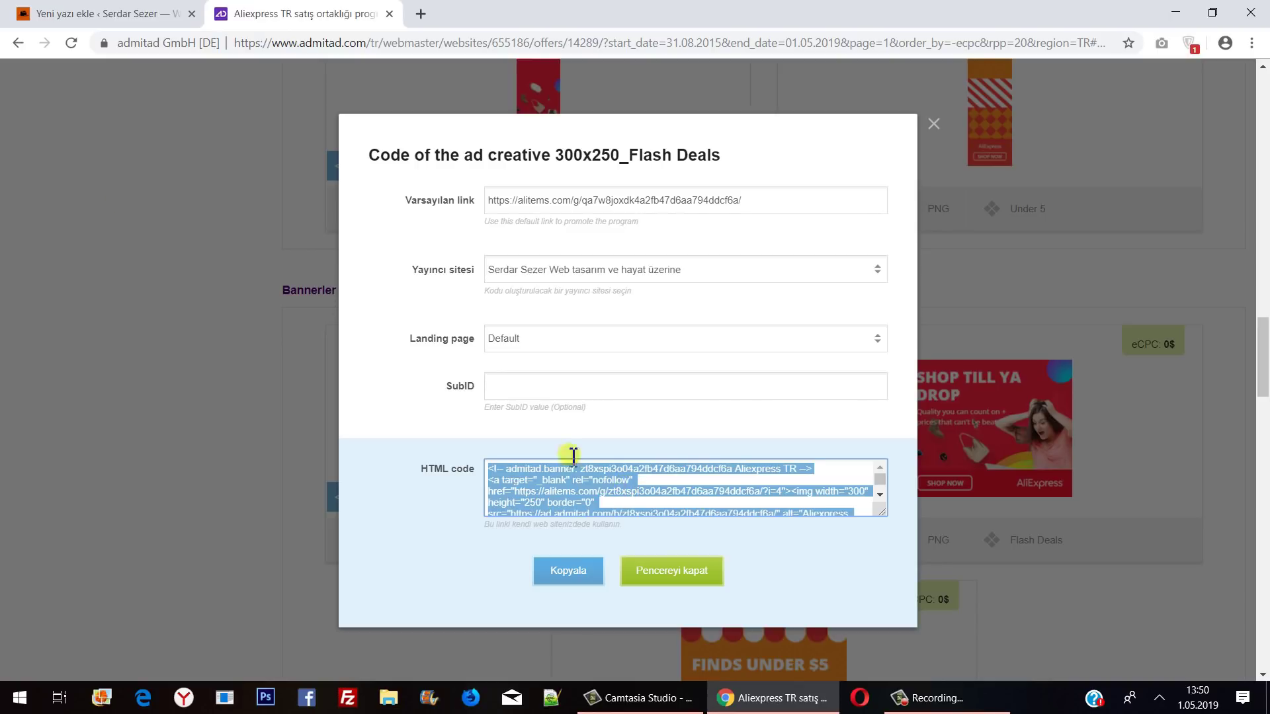
Switch to the WordPress post editor, paste the banner's HTML code into the empty post as text, and check it in the visual view
left_click(74, 22)
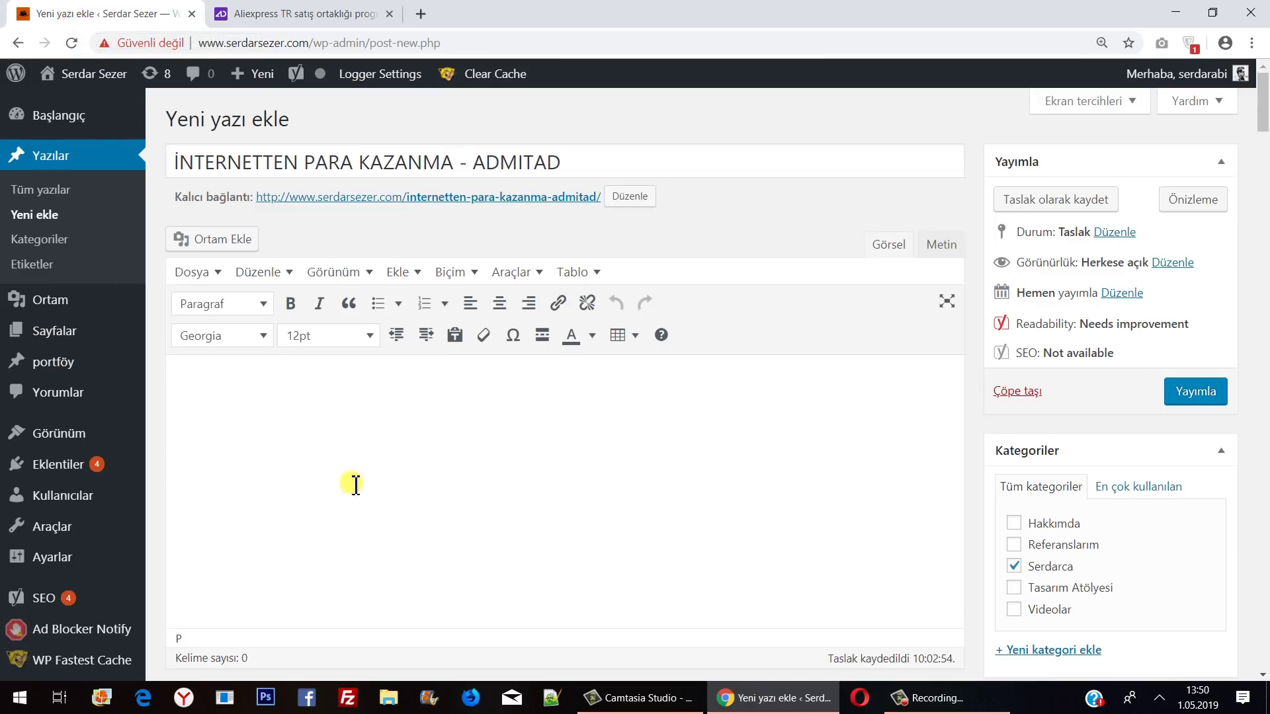
left_click(945, 249)
key("ctrl+v")
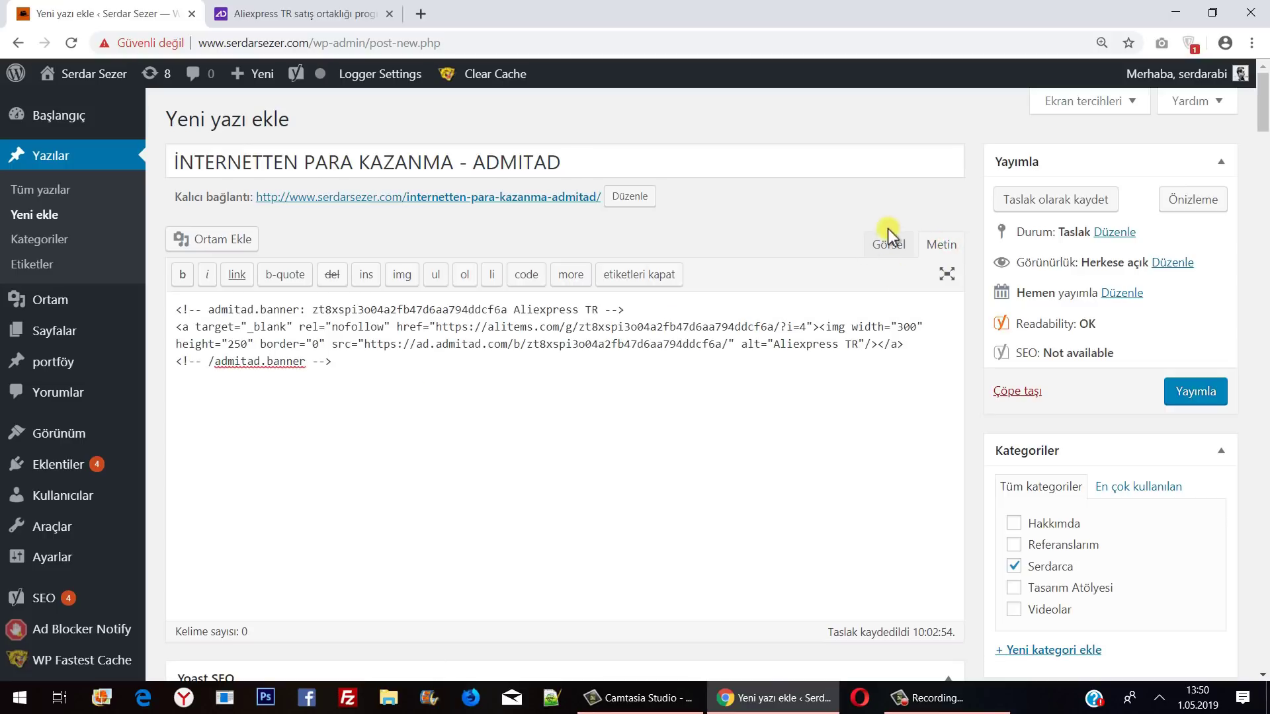
left_click(888, 245)
scroll(684, 434, "down", 5)
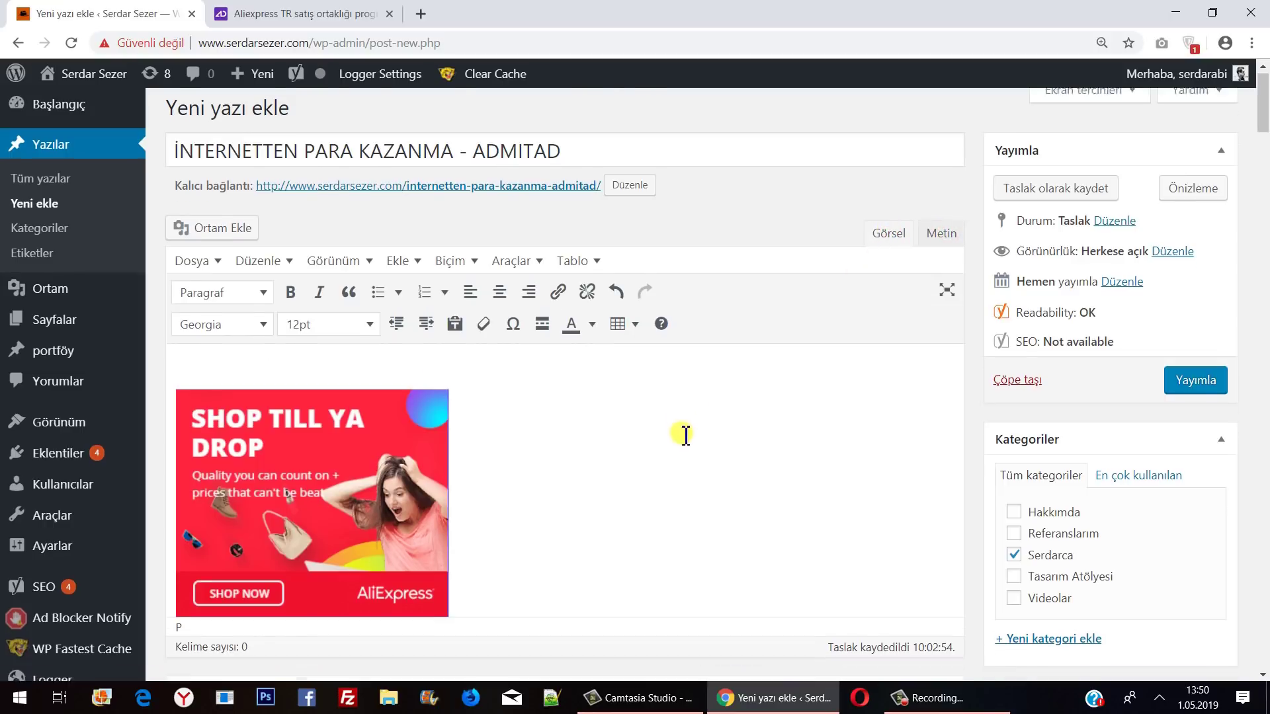
scroll(207, 340, "up", 5)
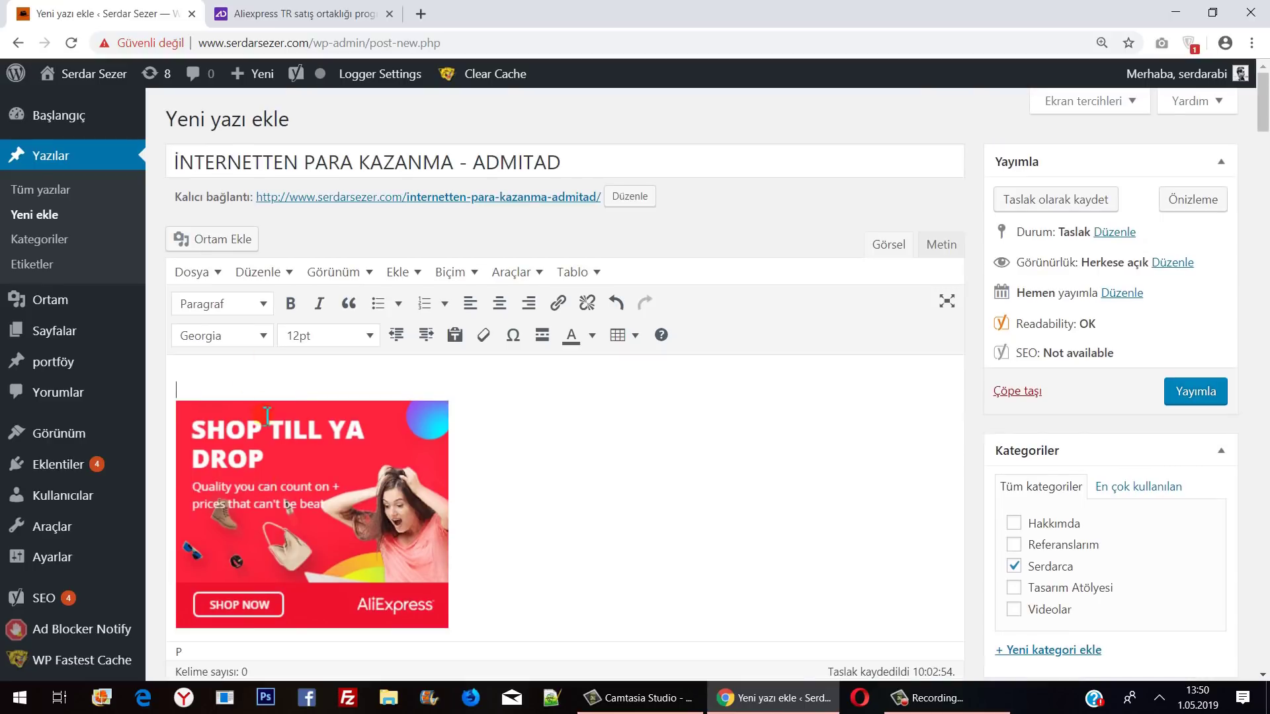
Add a paragraph of random filler text above the banner in the post, separated from the banner by a blank line
type("ödsv vlkbjvakdsjDHVÇSH VÇsvD.LDVJ VDNMÖÇSV")
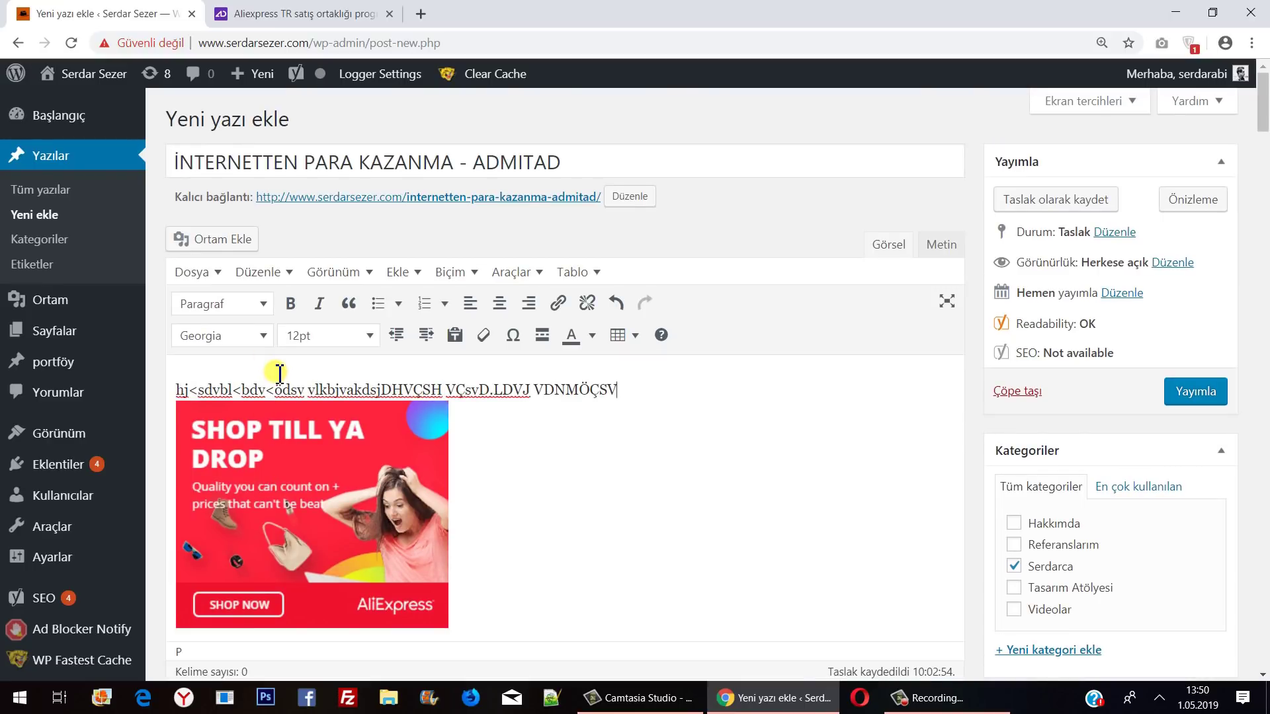
key("Return")
scroll(280, 373, "down", 1)
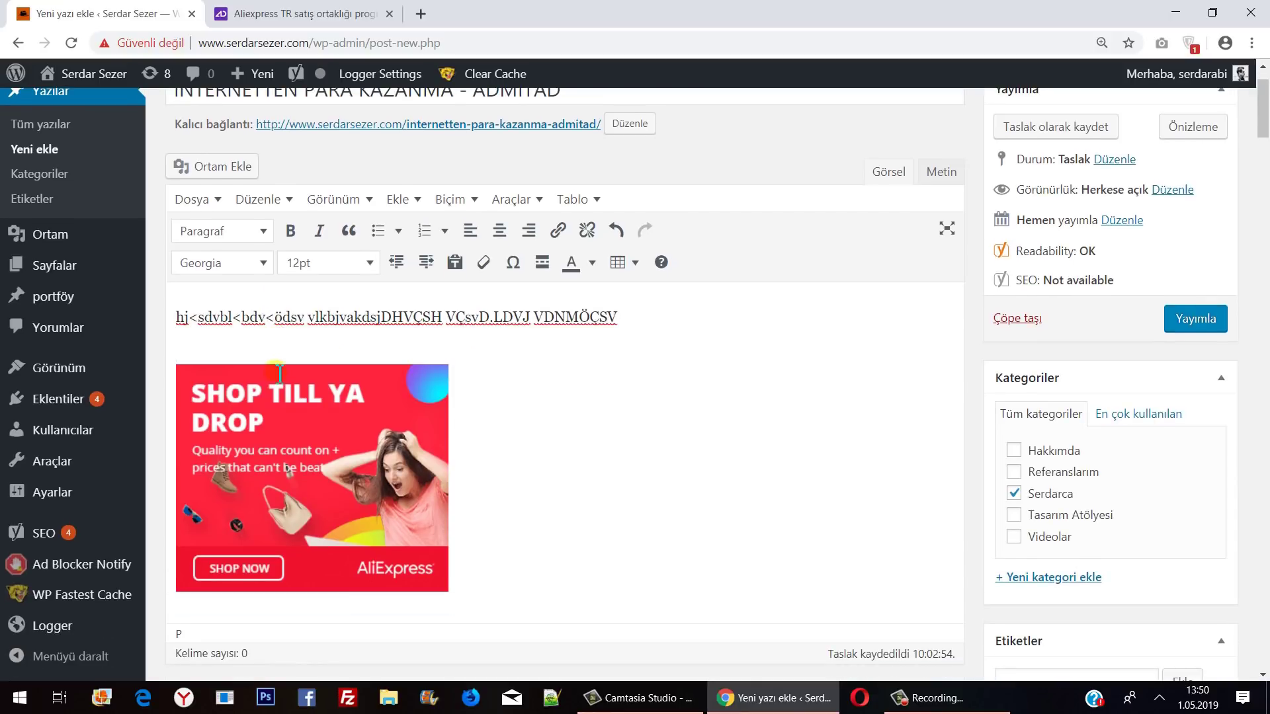
key("BackSpace")
key("ctrl+z")
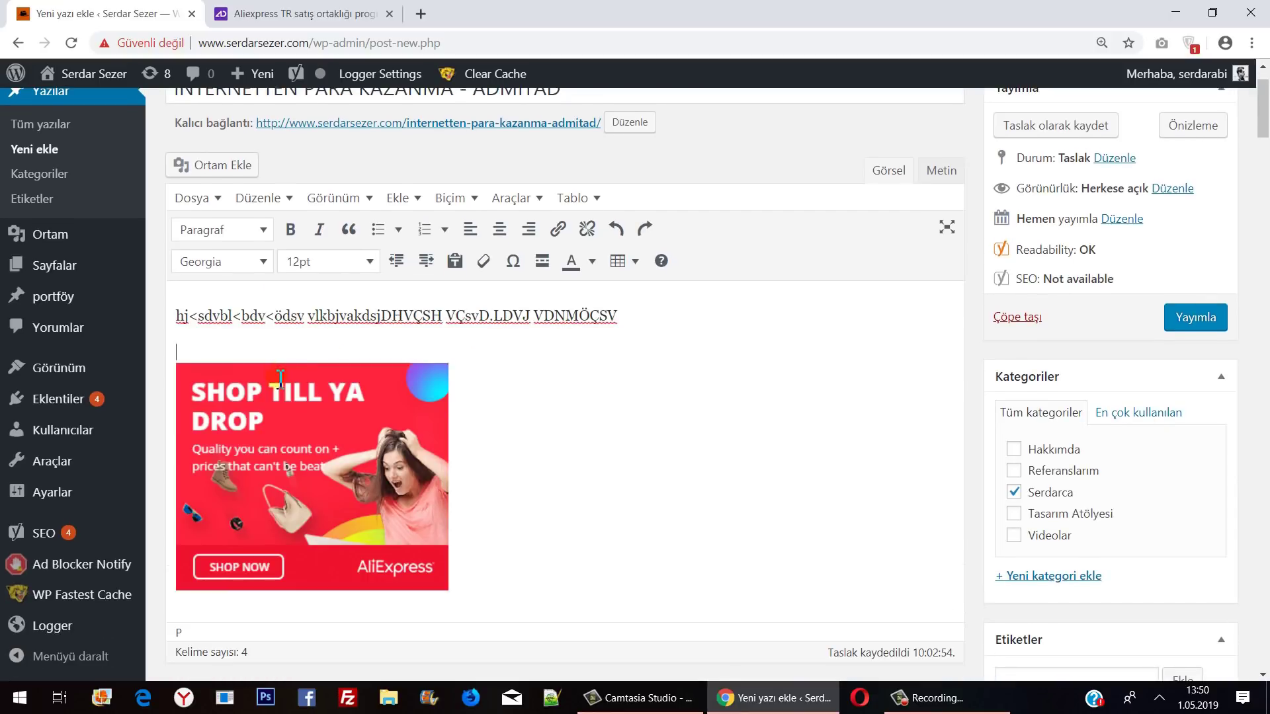
type(".ÇJKDBSCKÇDSVJBNÇ VJZBNşkljçads kjvaelgjgae")
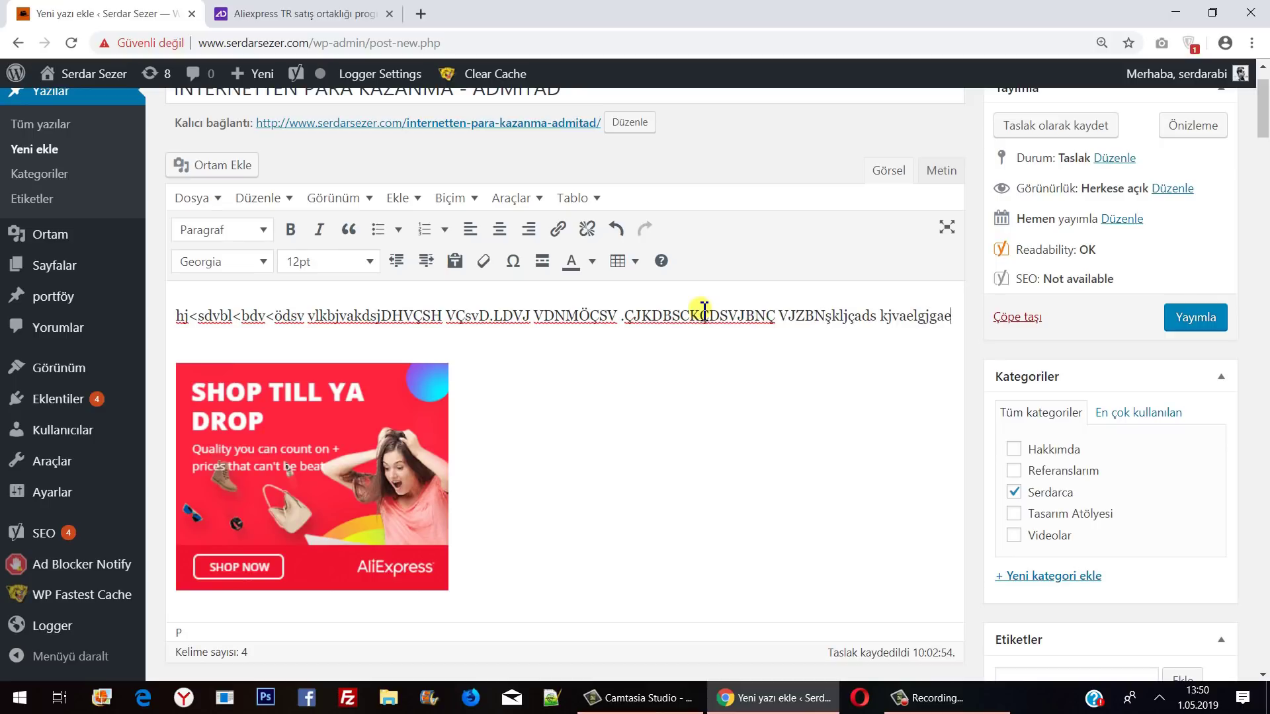
Add a second paragraph of random filler text directly below the banner
scroll(802, 377, "down", 4)
left_click(582, 318)
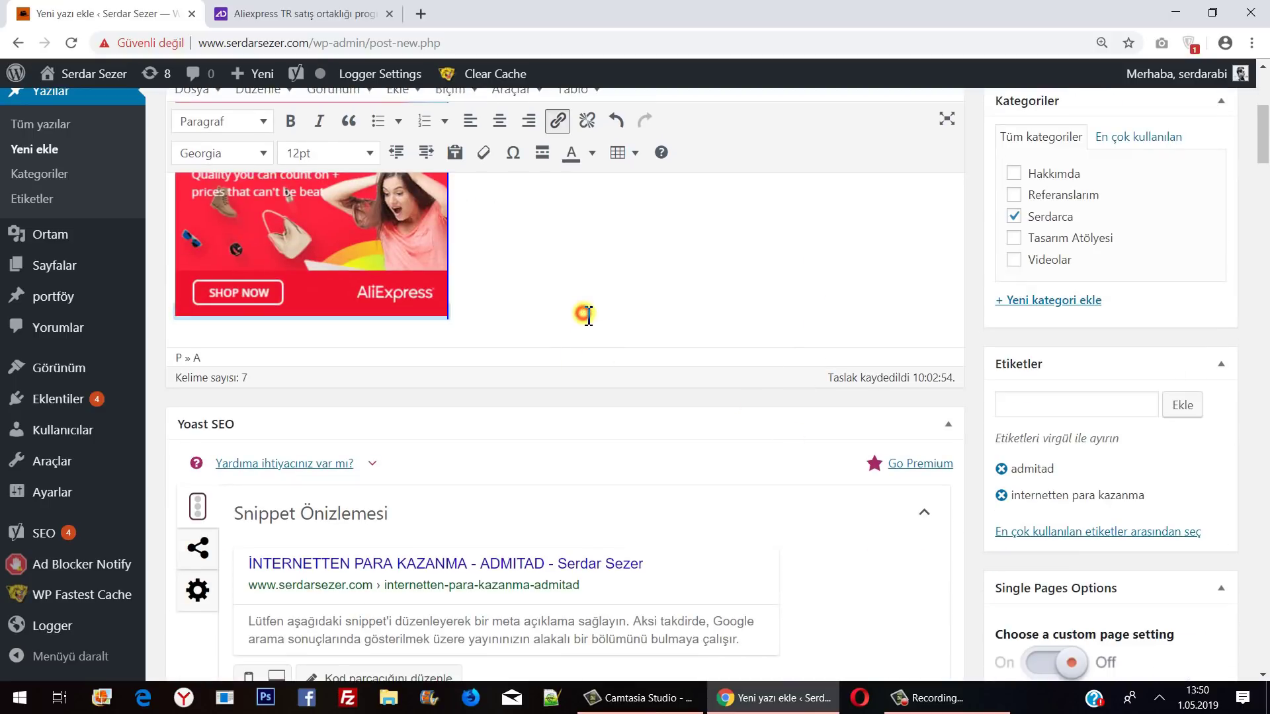
key("Return")
type("dfjgsöjgs gsjlkgjl sdfjl gj fnglfjgfsldjg")
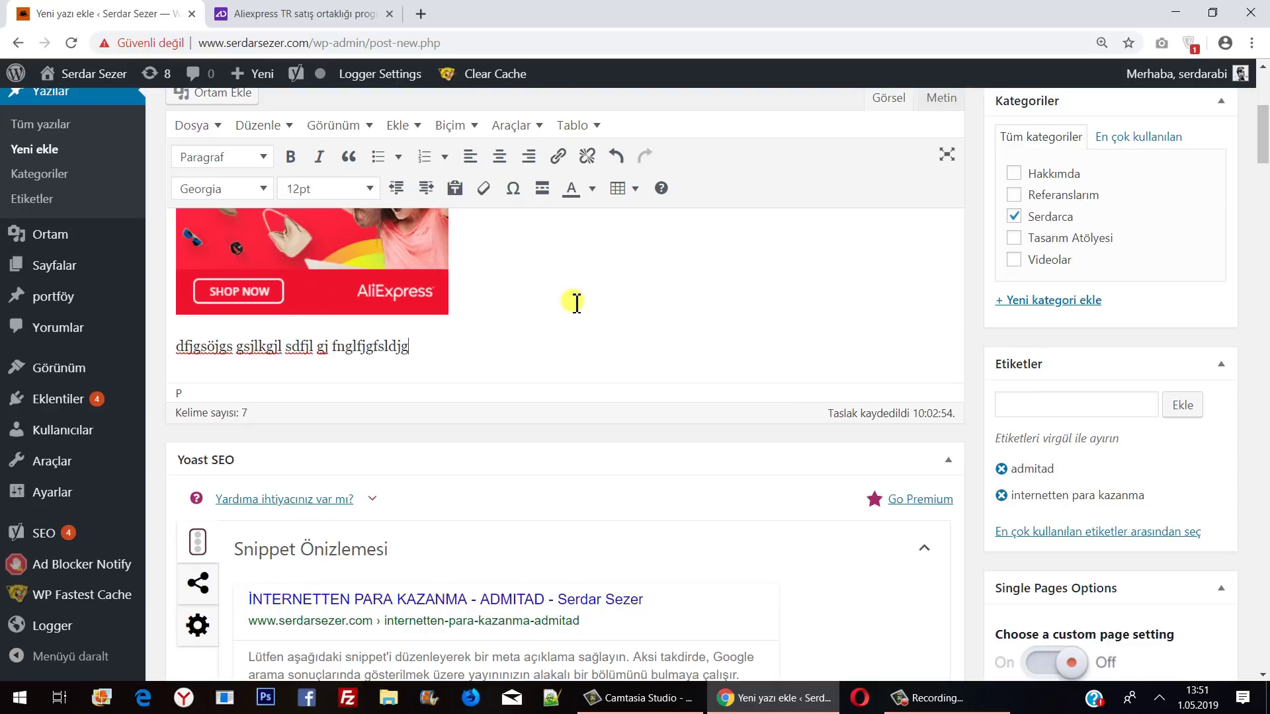
Preview the post and check how the banner displays between the two filler paragraphs
scroll(676, 321, "up", 5)
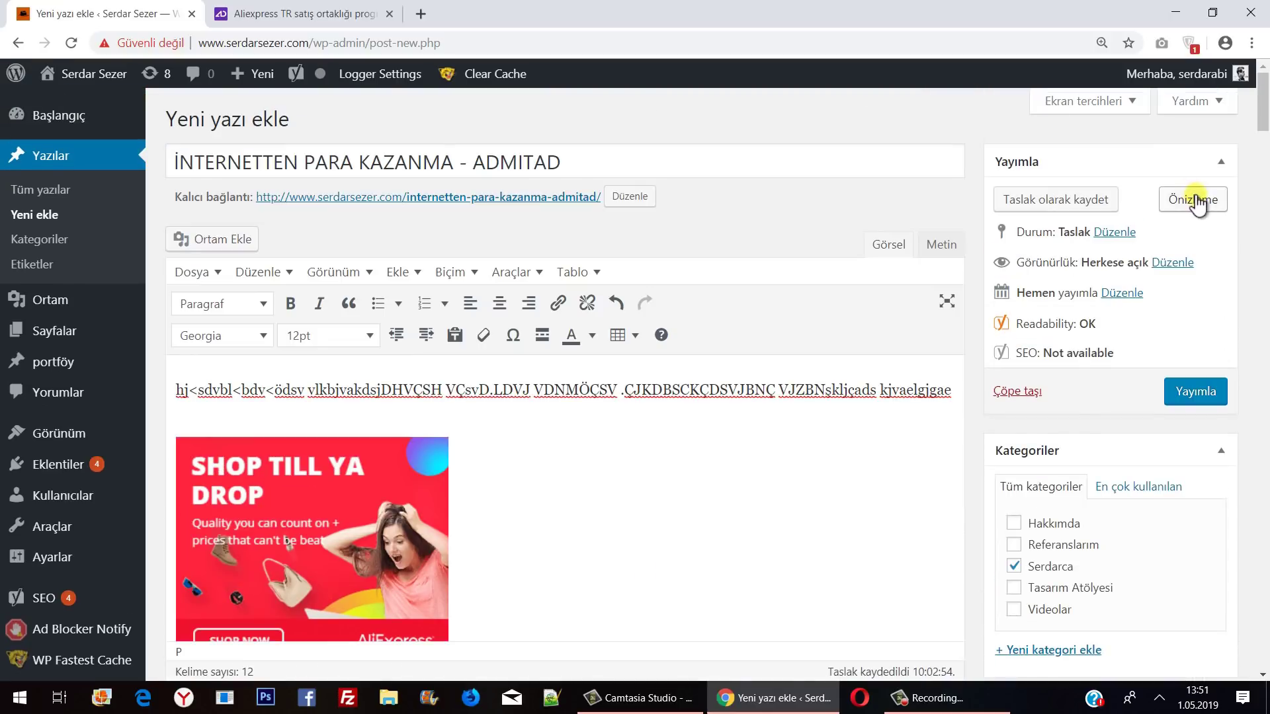
left_click(1196, 200)
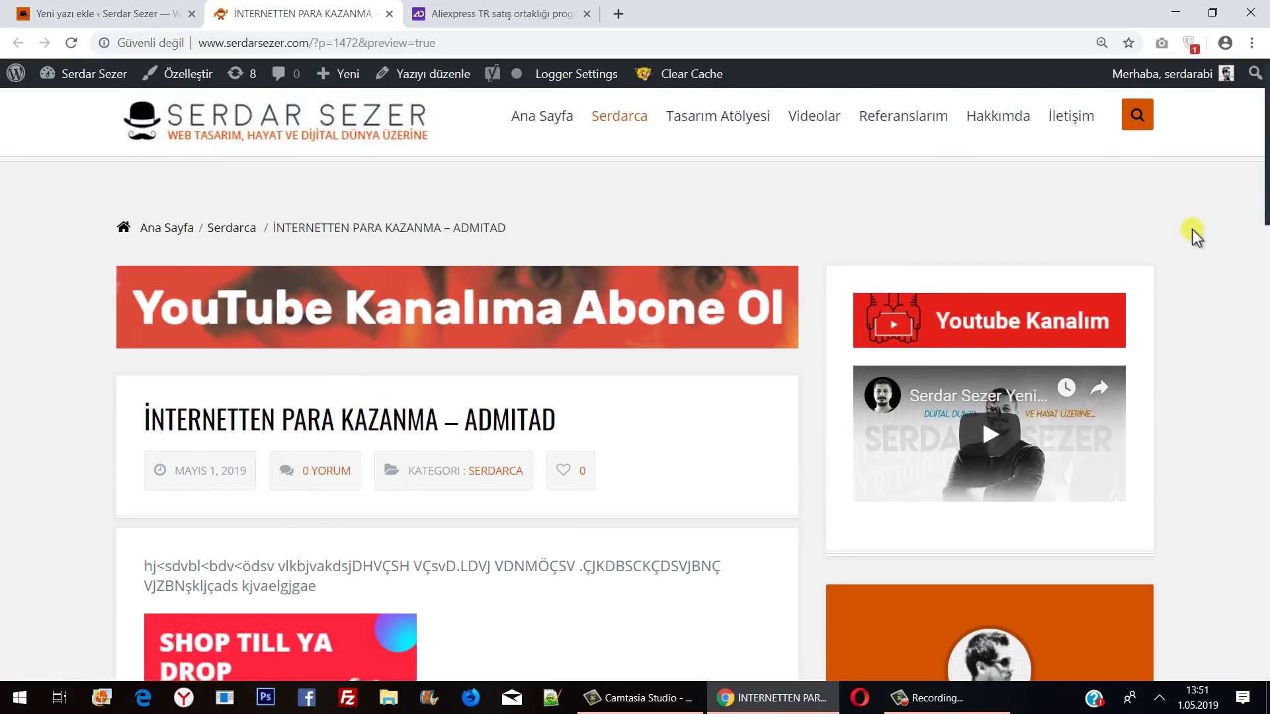
scroll(1174, 270, "down", 6)
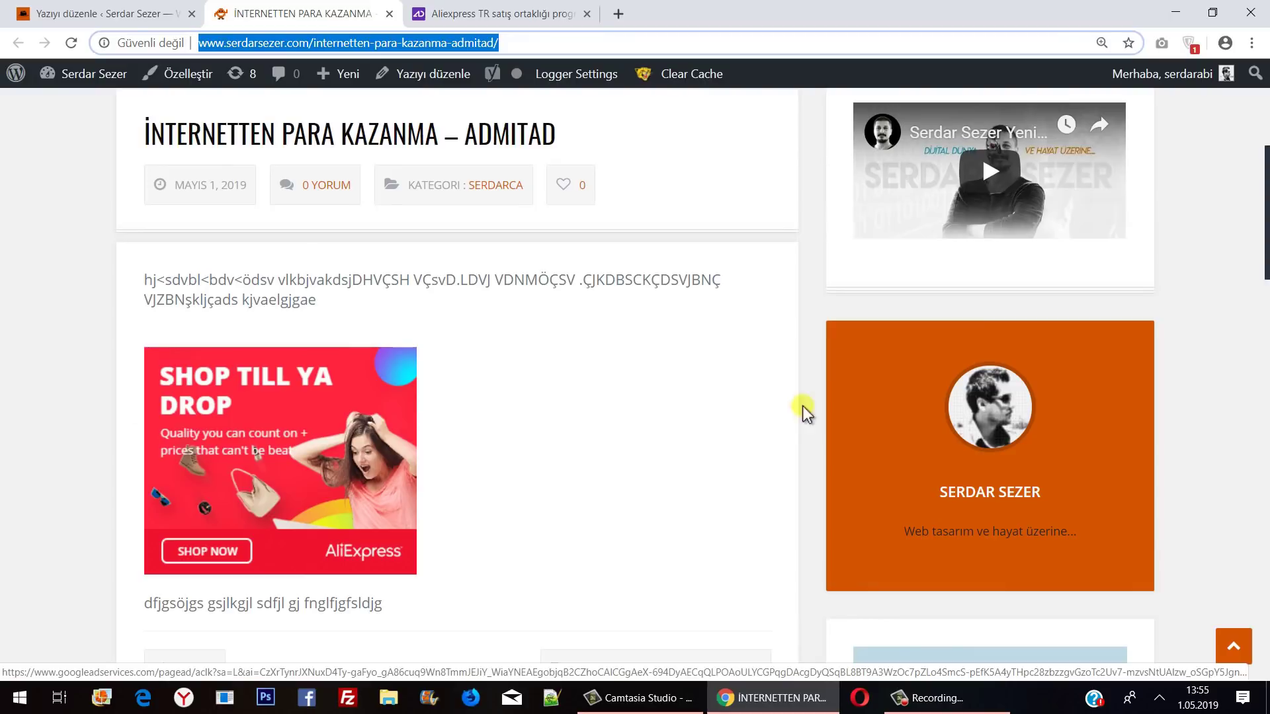
Compare the 300x250_Flash Deals banner code in Admitad with the previewed post, and close the code dialog
left_click(522, 13)
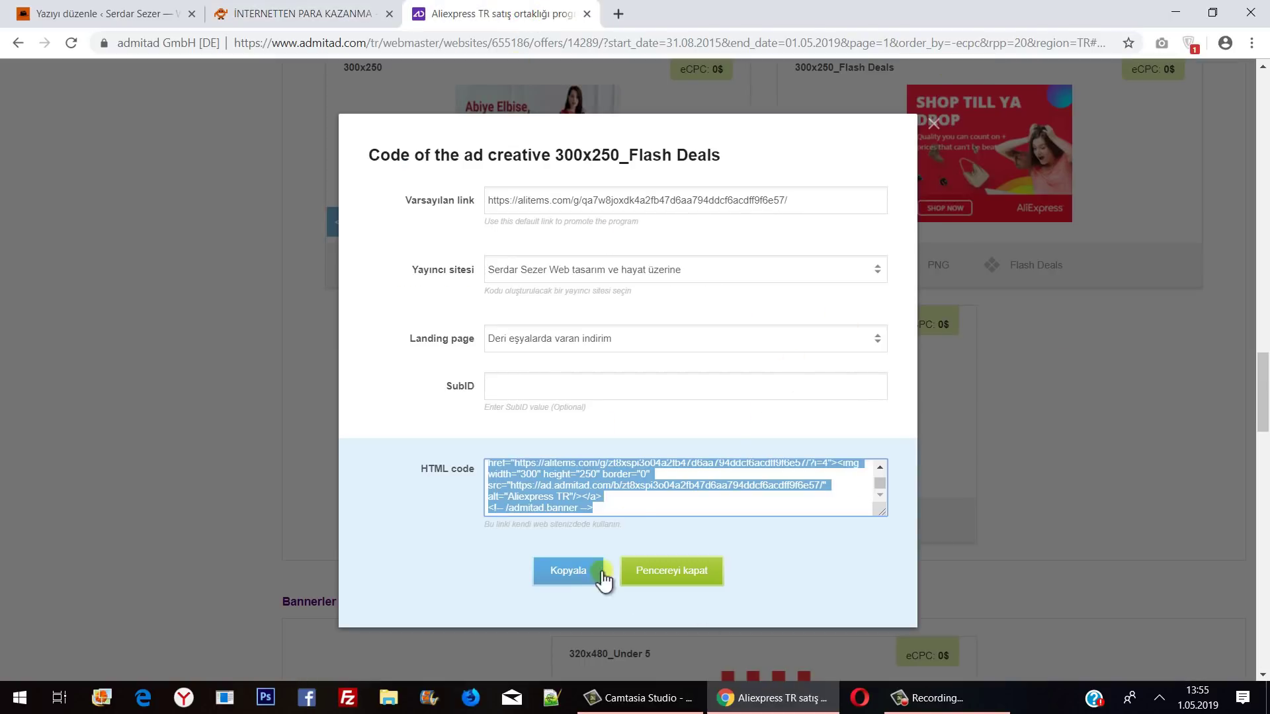
left_click(288, 16)
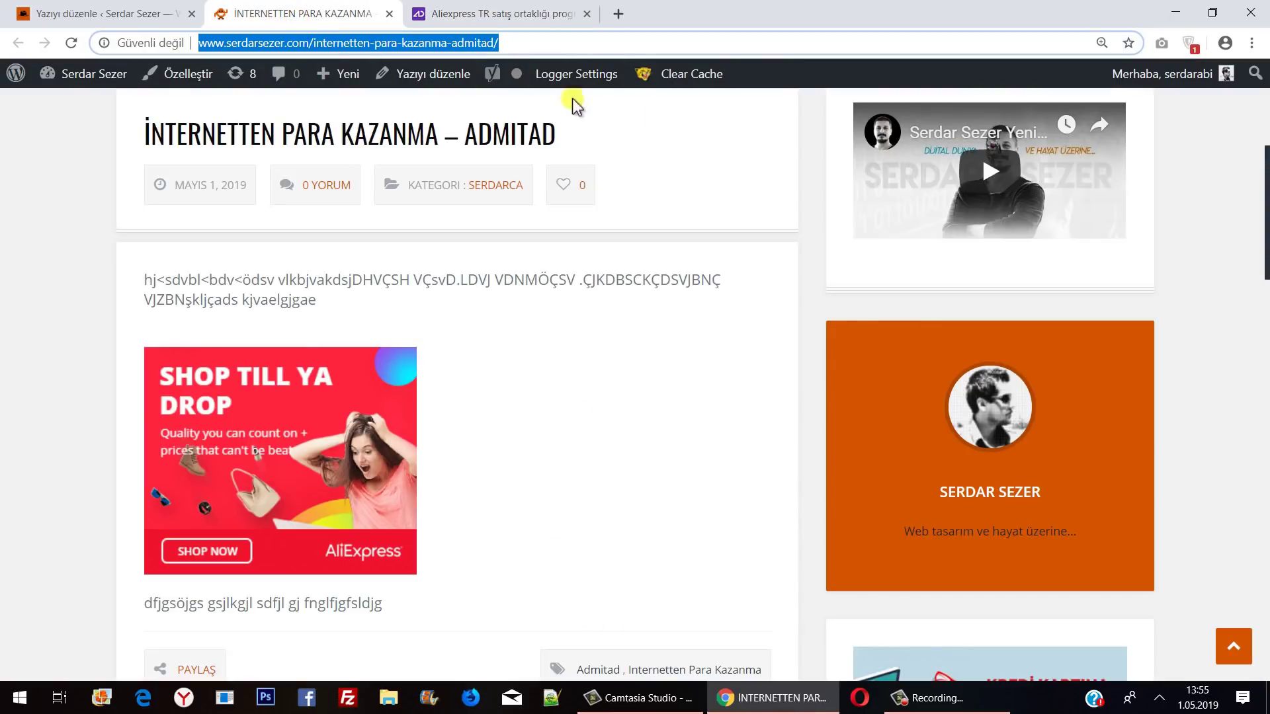
left_click(482, 13)
left_click(653, 603)
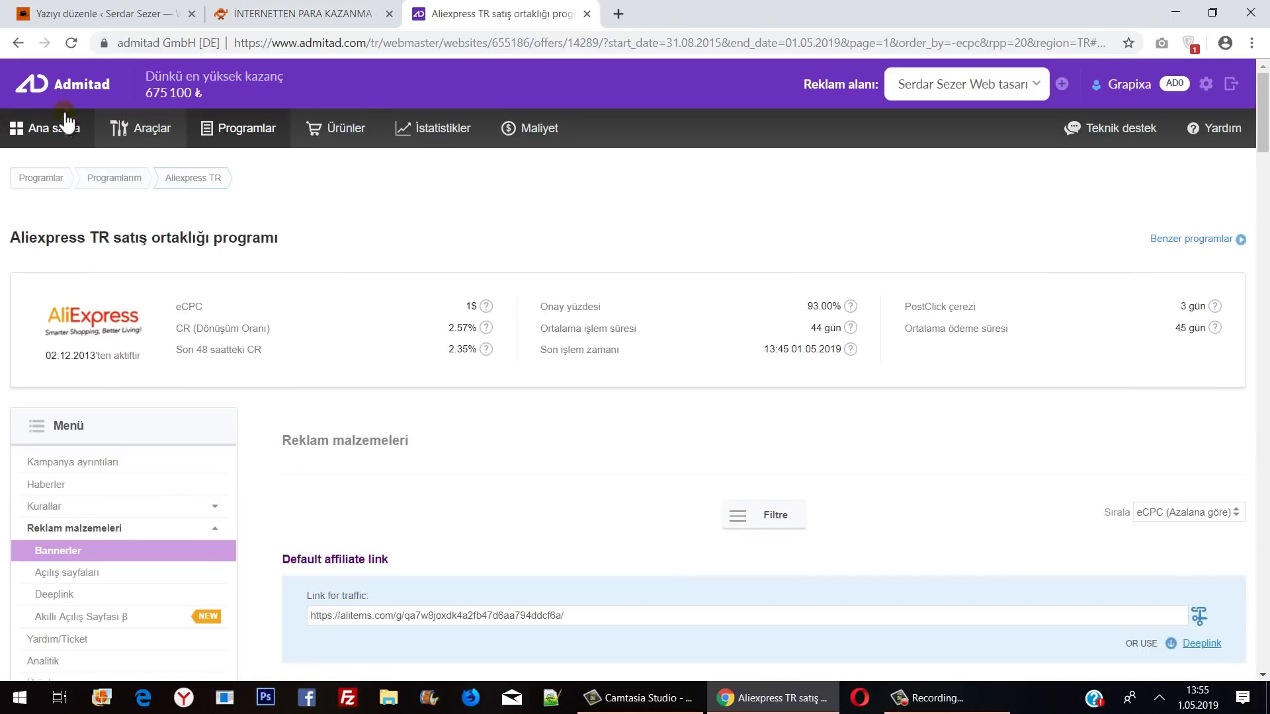
Open Admitad's statistics by publisher site and display the report for the period 01.01.2018 to 01.05.2019
left_click(455, 131)
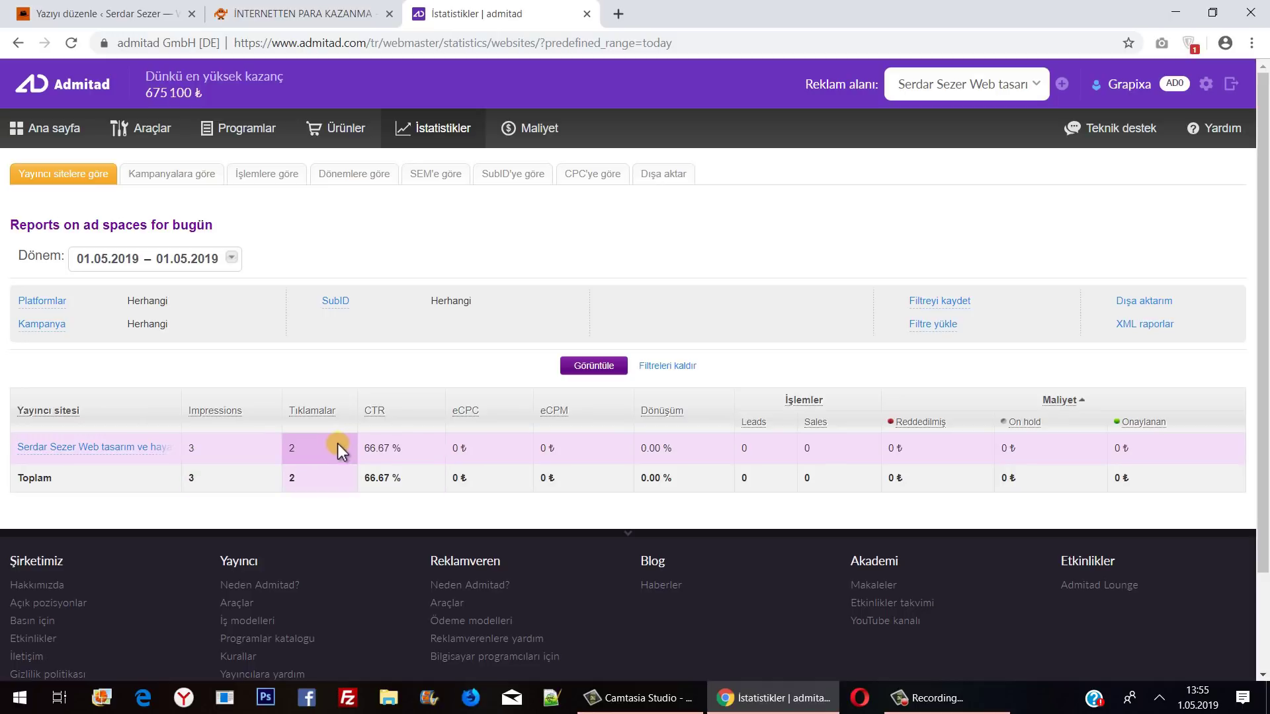
left_click(153, 261)
left_click(213, 302)
left_click(213, 303)
triple_click(213, 302)
triple_click(213, 303)
triple_click(213, 302)
triple_click(213, 302)
double_click(214, 305)
double_click(215, 305)
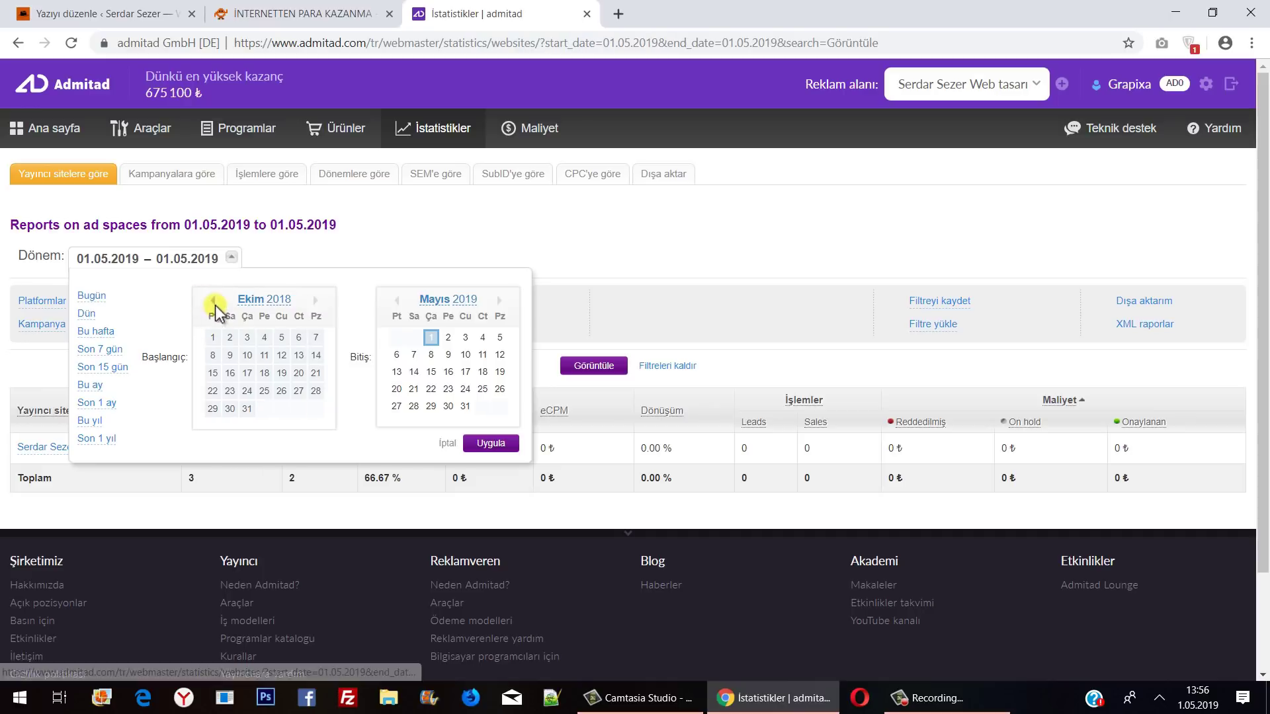
left_click(213, 303)
left_click(213, 302)
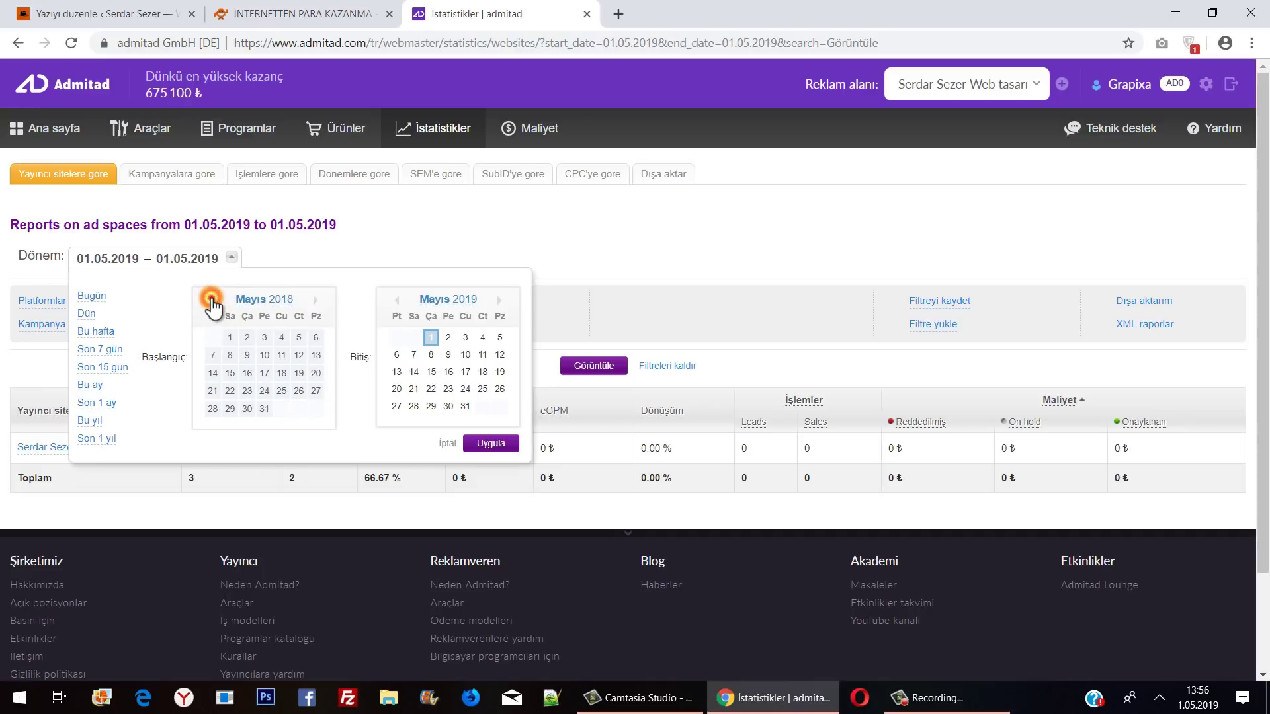
left_click(602, 367)
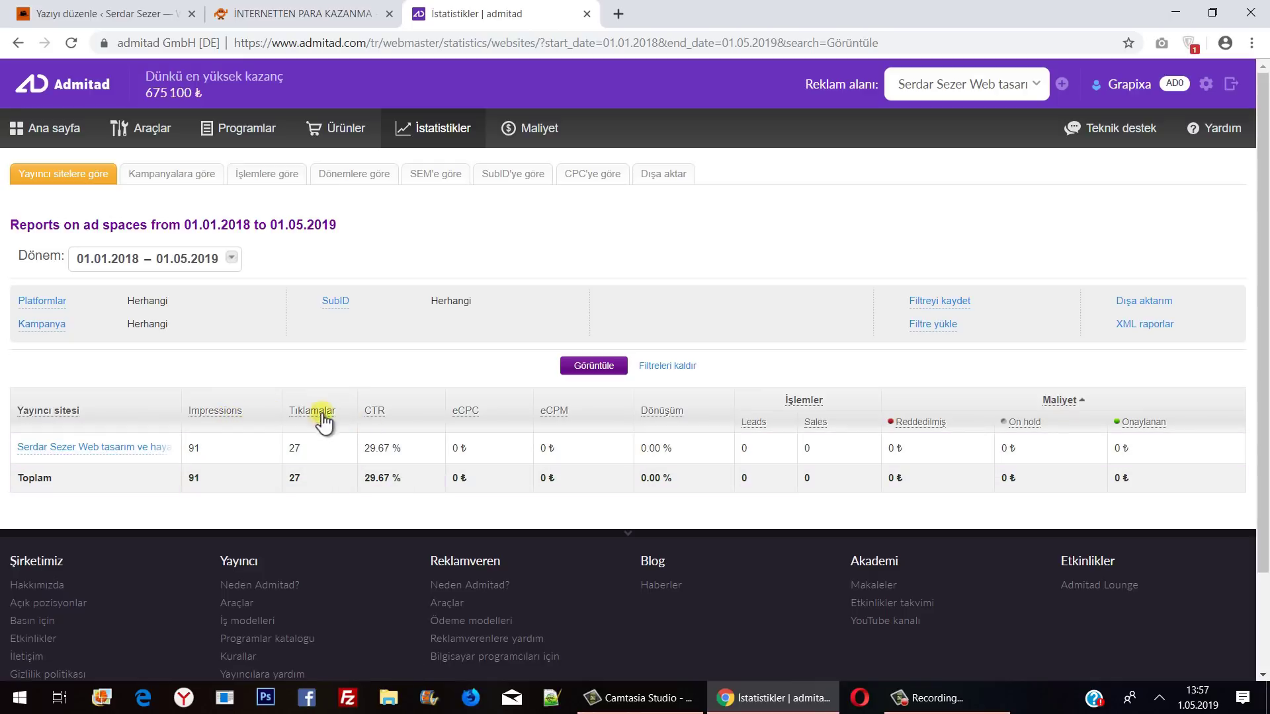
Examine the site's impressions, clicks, CTR and earnings figures in the report
left_click(209, 449)
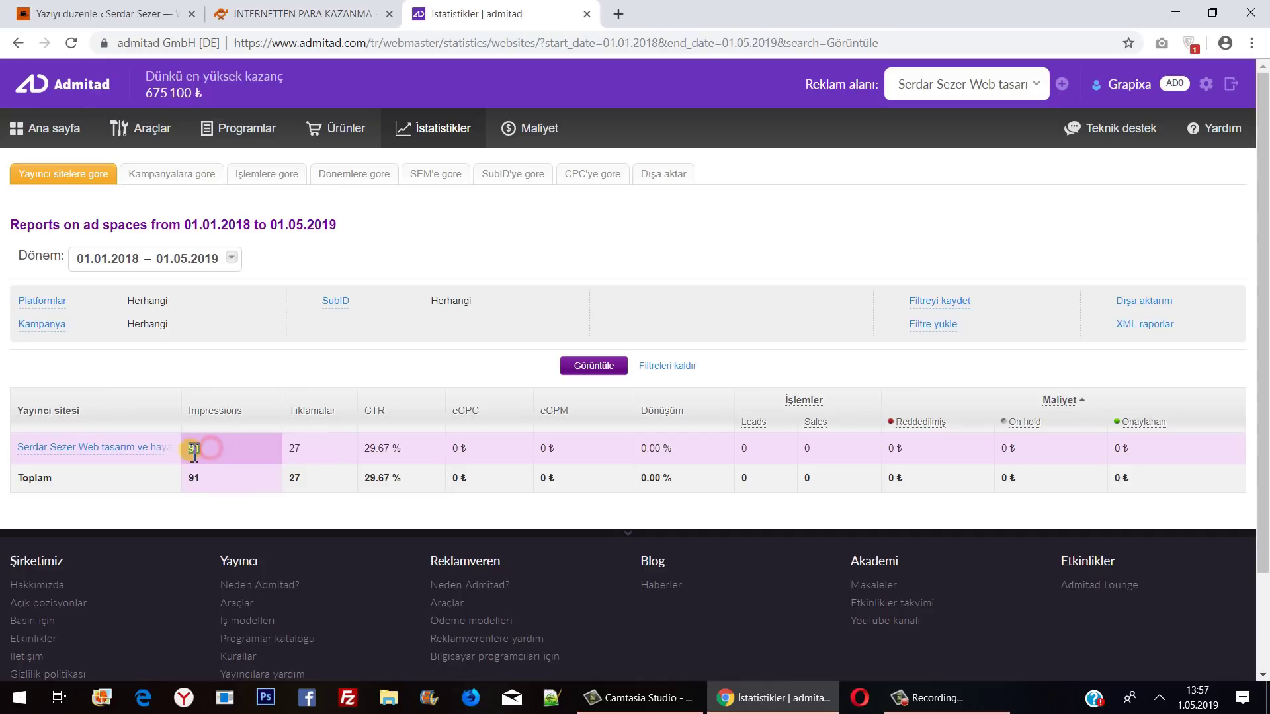
left_click(303, 444)
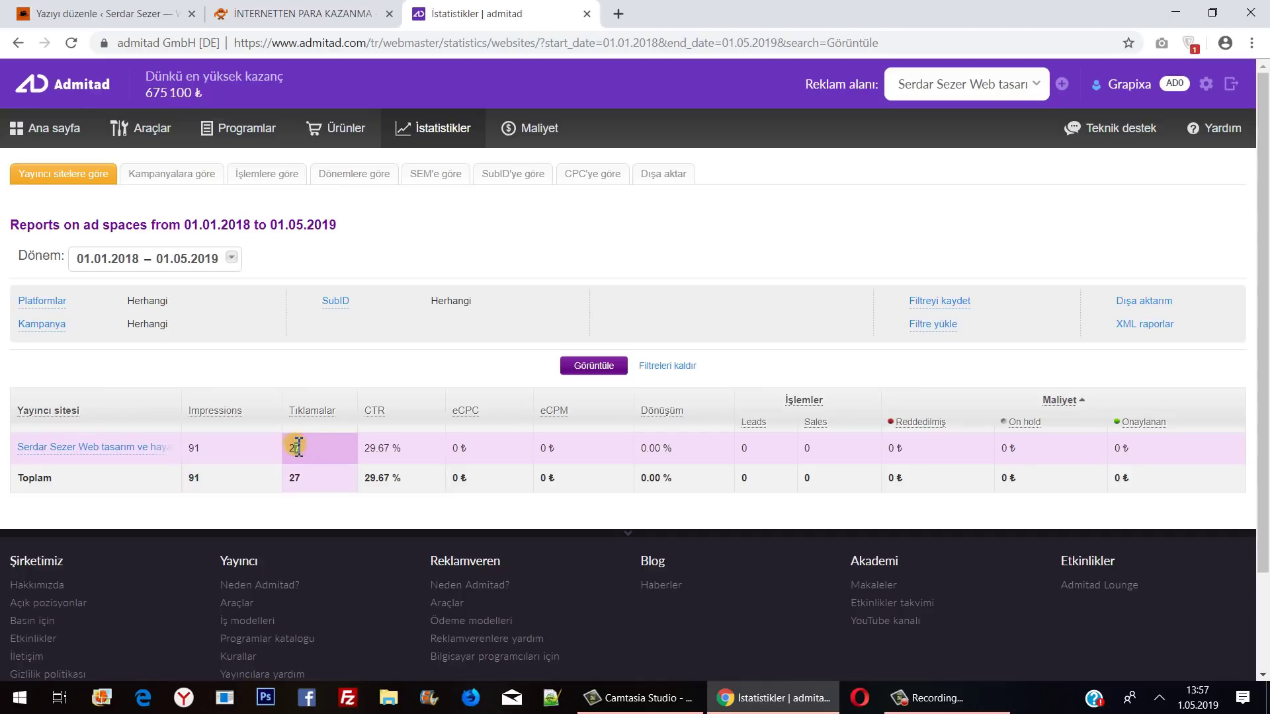
left_click_drag(297, 447, 378, 459)
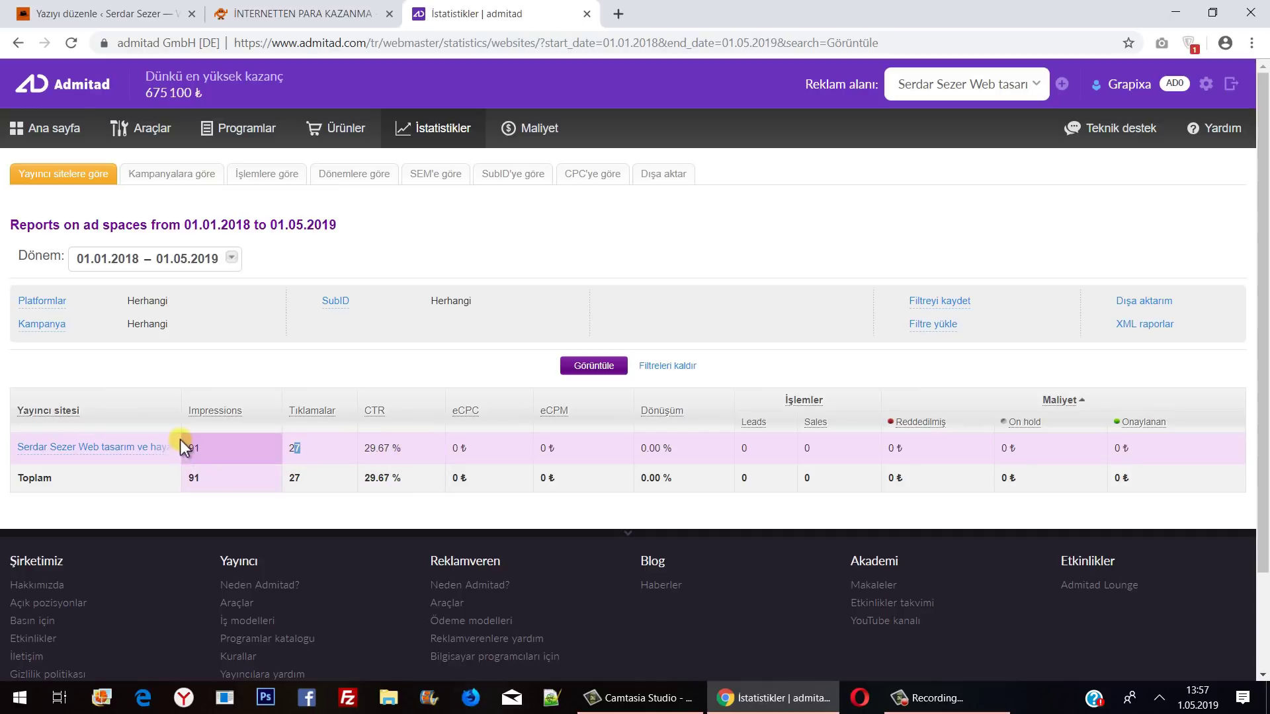
left_click_drag(414, 447, 364, 448)
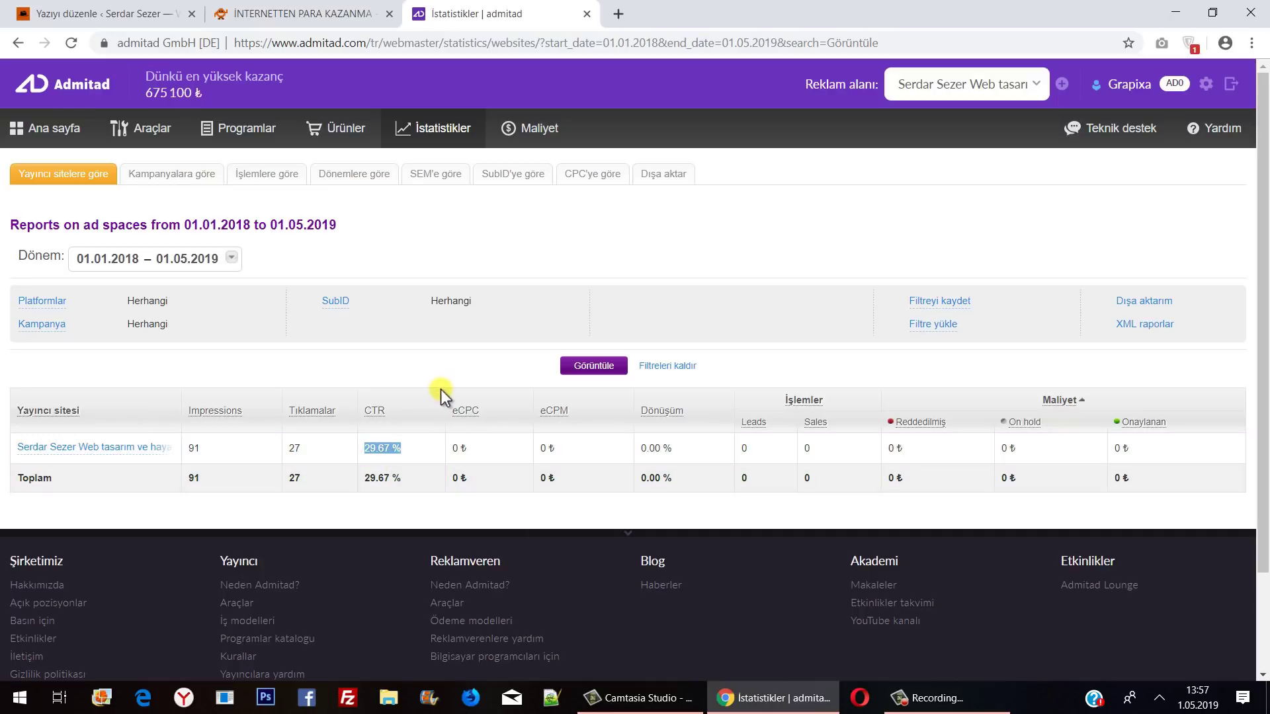
left_click(413, 447)
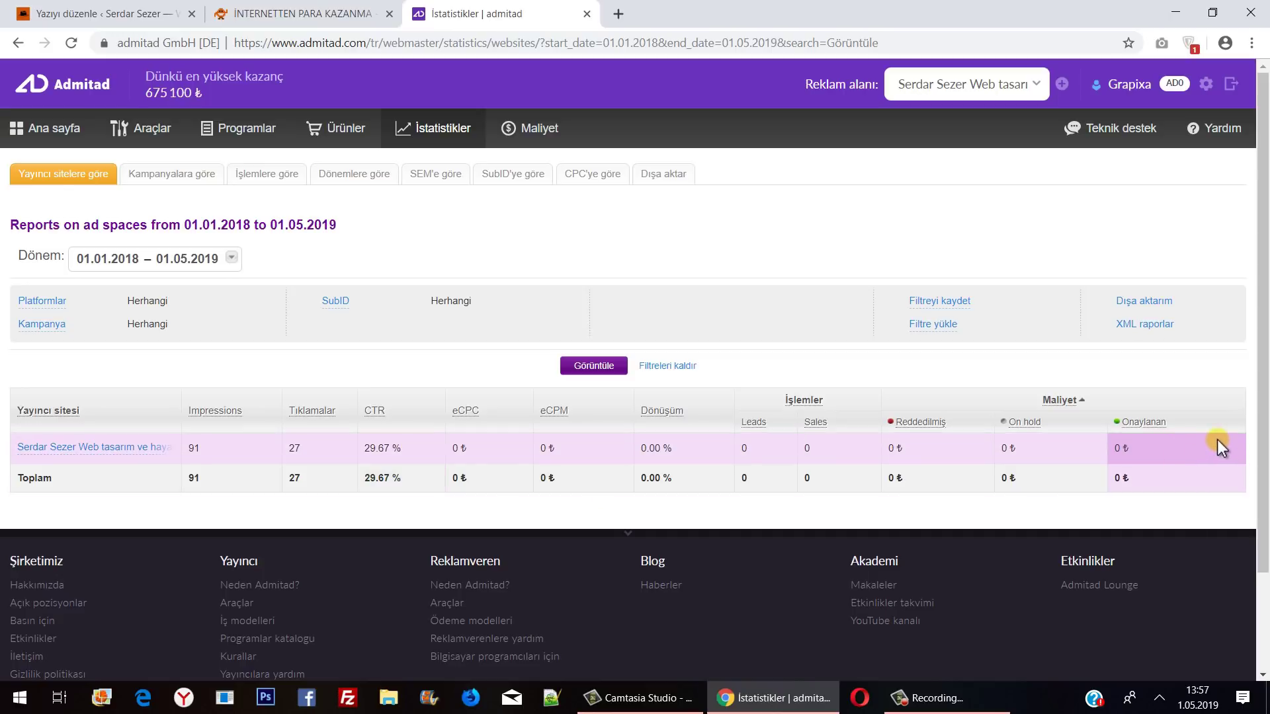
Review the statistics by campaign, by action and by period for the same date range
left_click(169, 173)
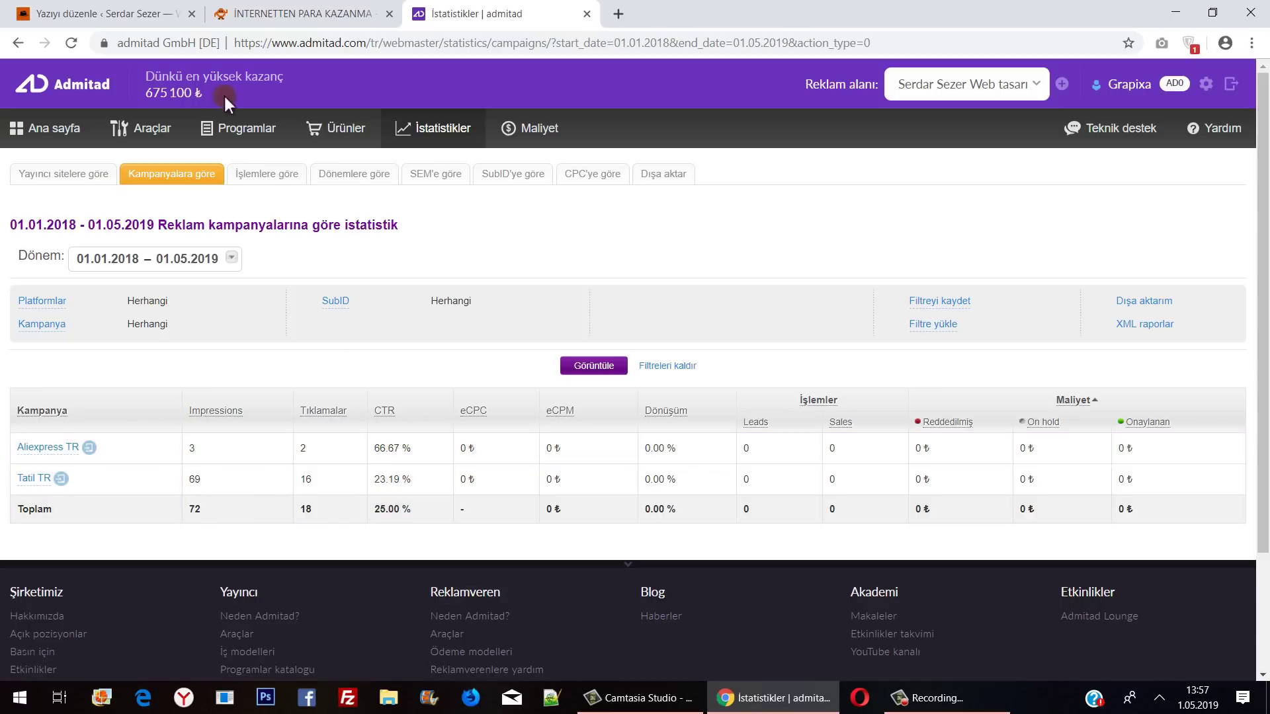
left_click(261, 177)
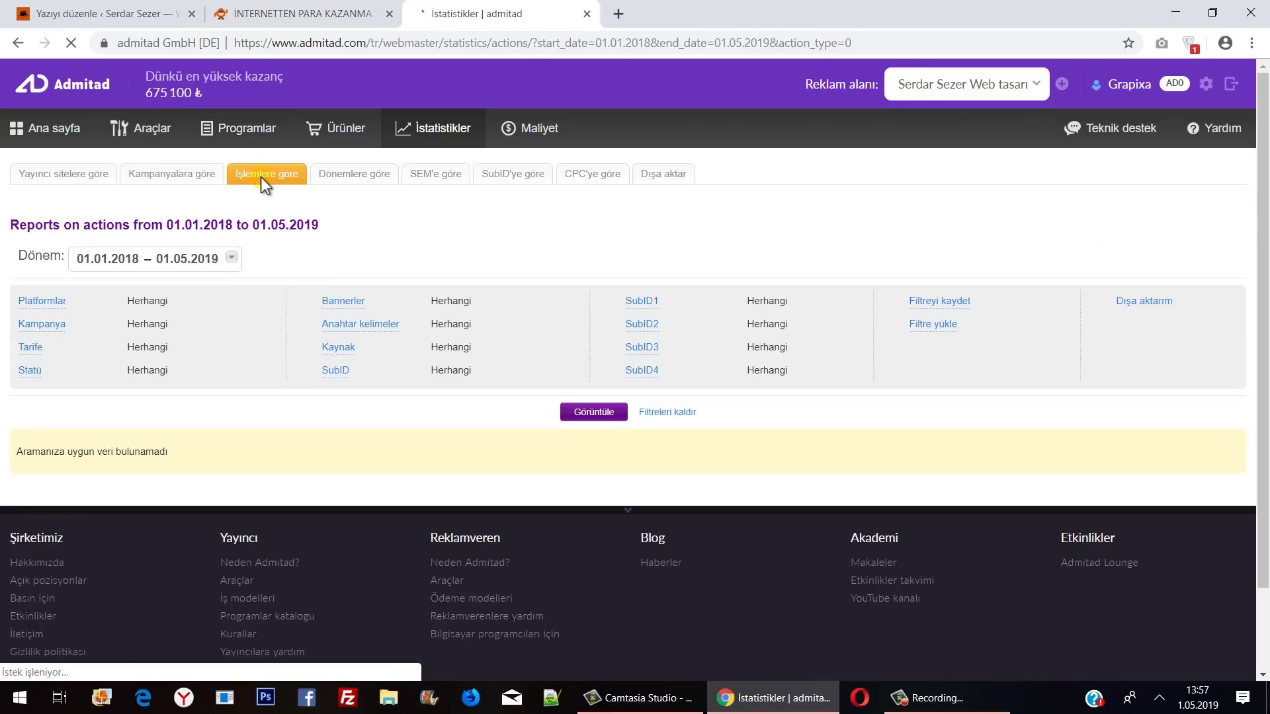
left_click(357, 176)
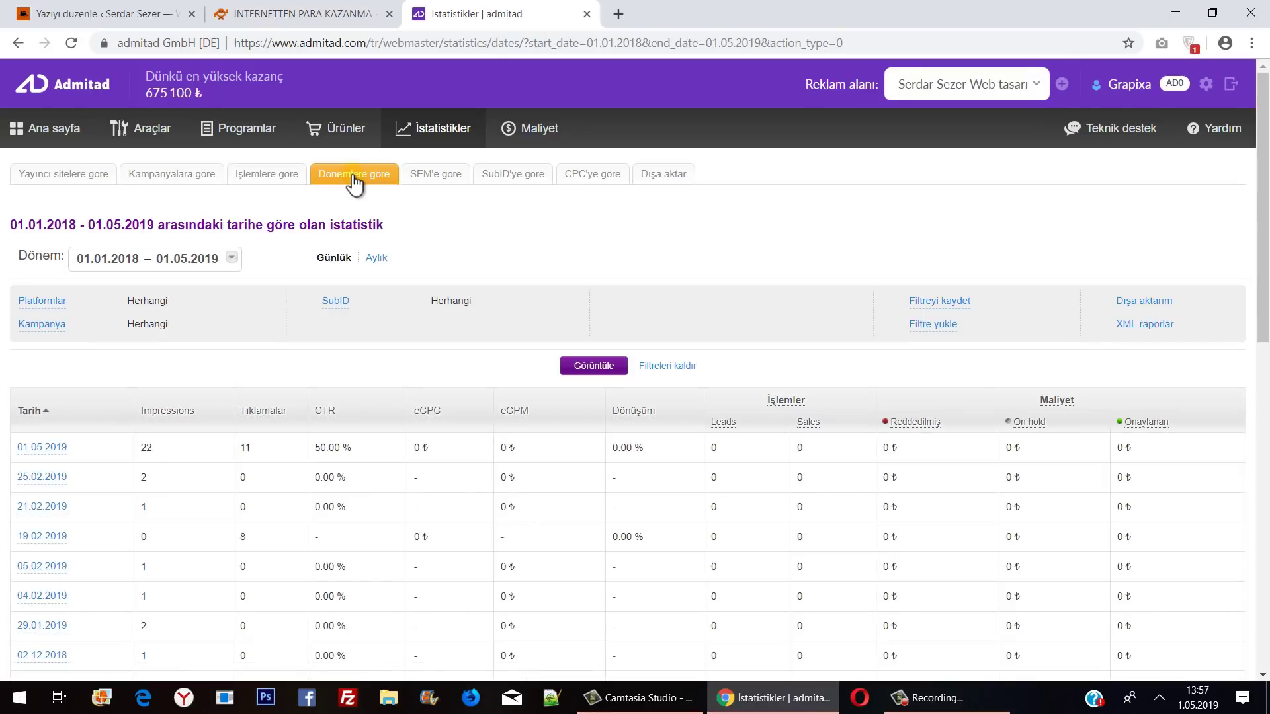
scroll(462, 326, "down", 4)
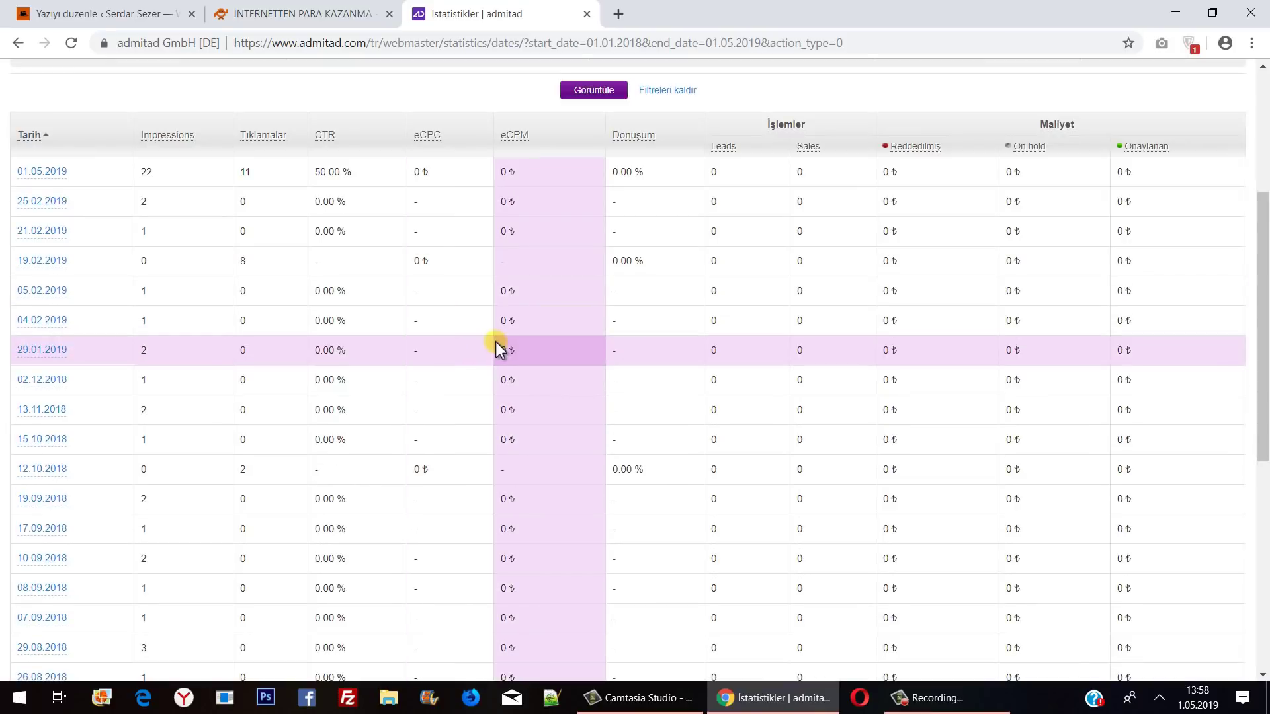
scroll(497, 345, "down", 7)
scroll(506, 357, "up", 1)
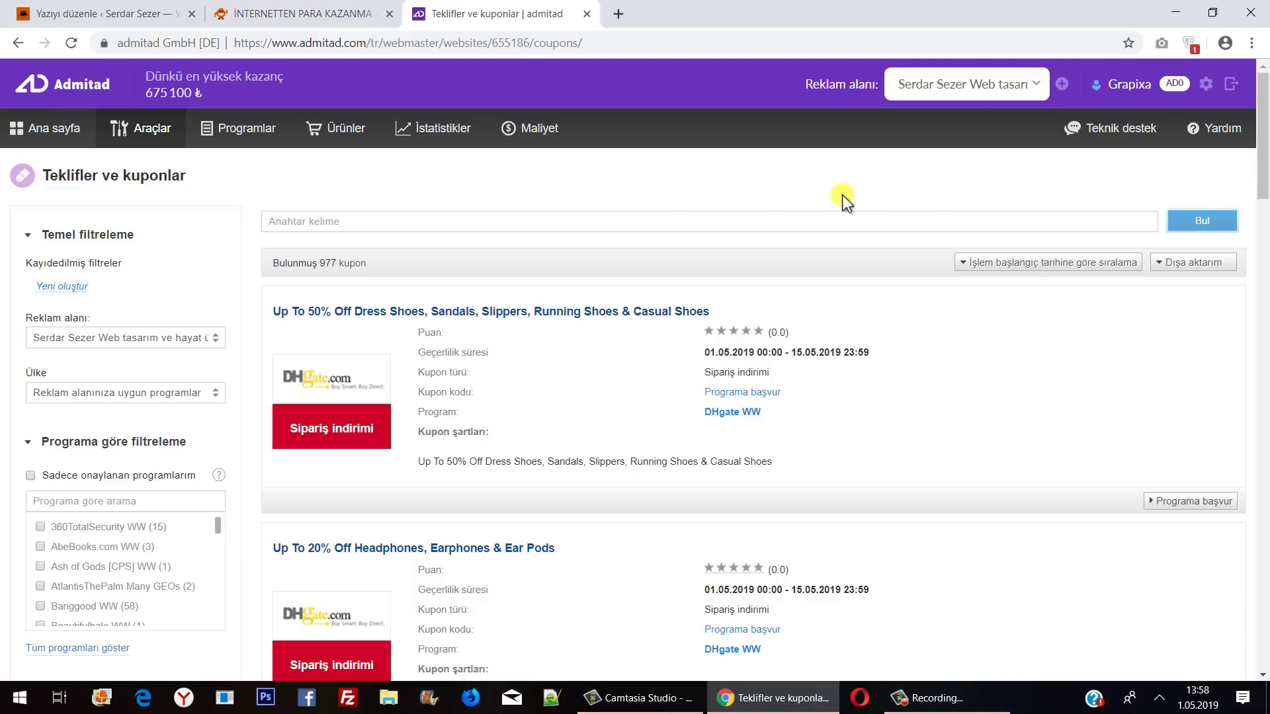
Open the affiliate programs list and filter it to the country Türkiye
left_click(255, 132)
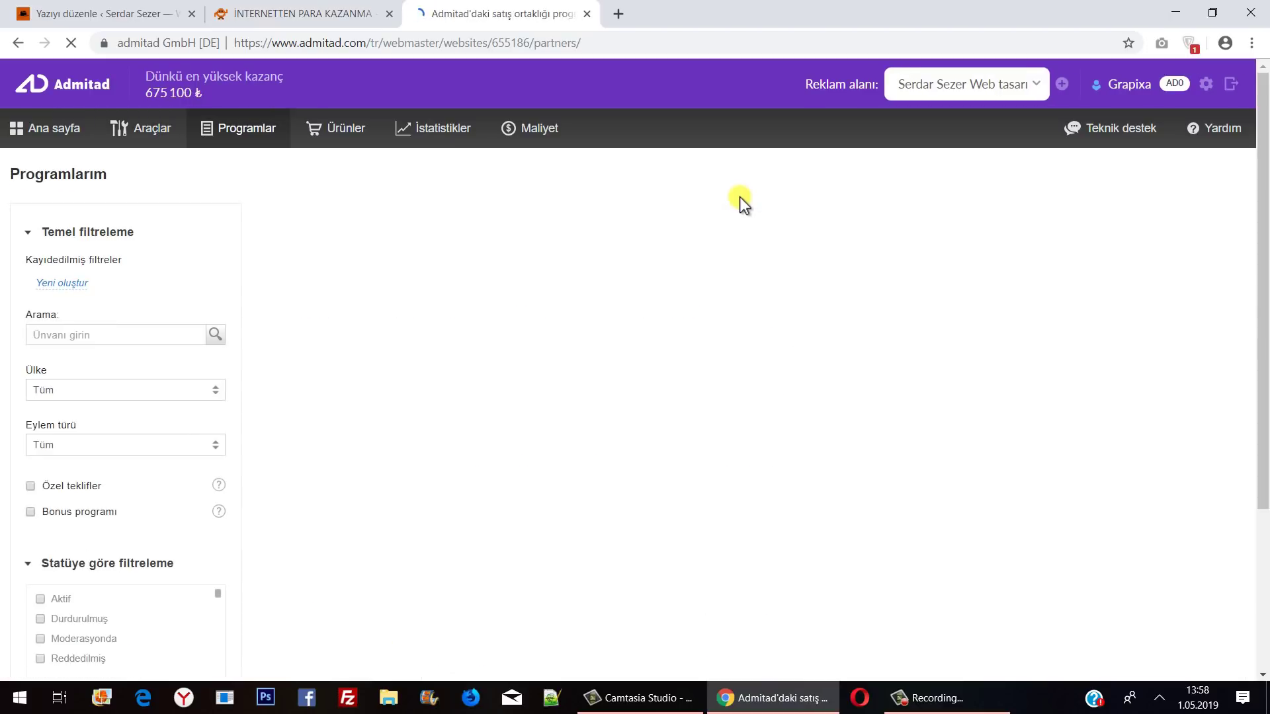
left_click(106, 390)
type("türk")
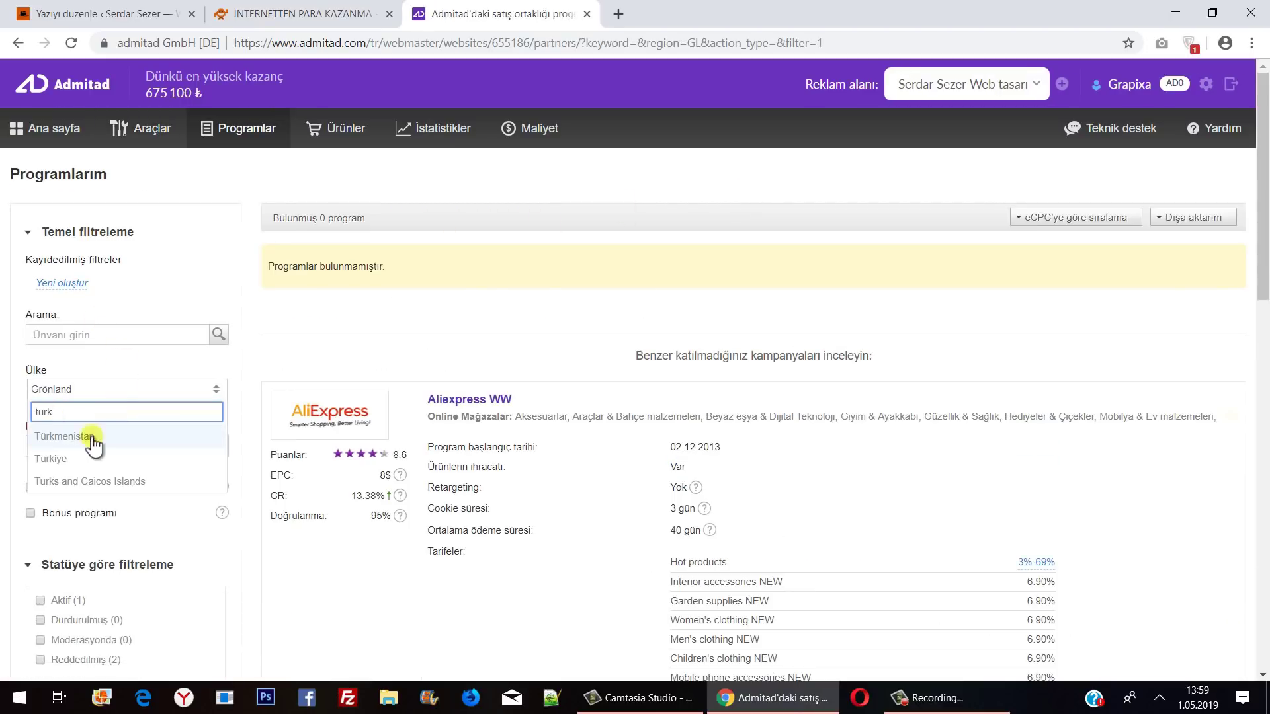
left_click(53, 459)
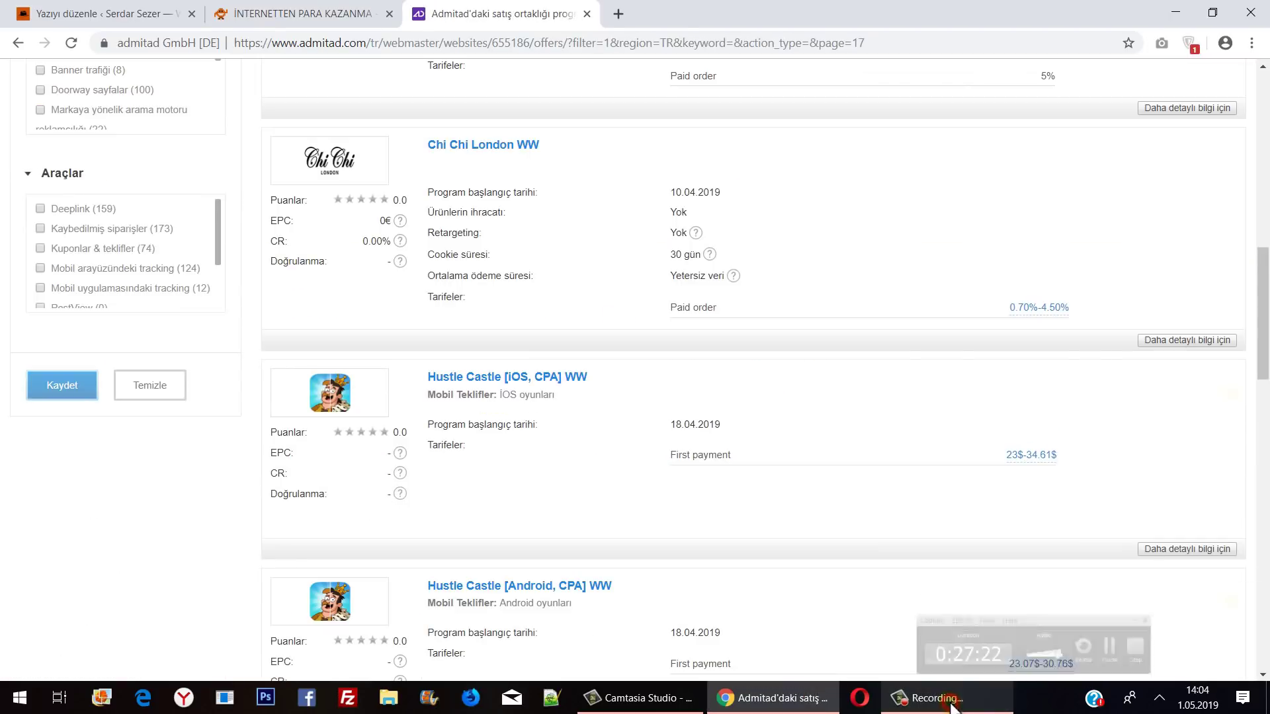
Look over the program catalogue for Türkiye, and switch to the post page to view the placed banner again
scroll(746, 524, "up", 1)
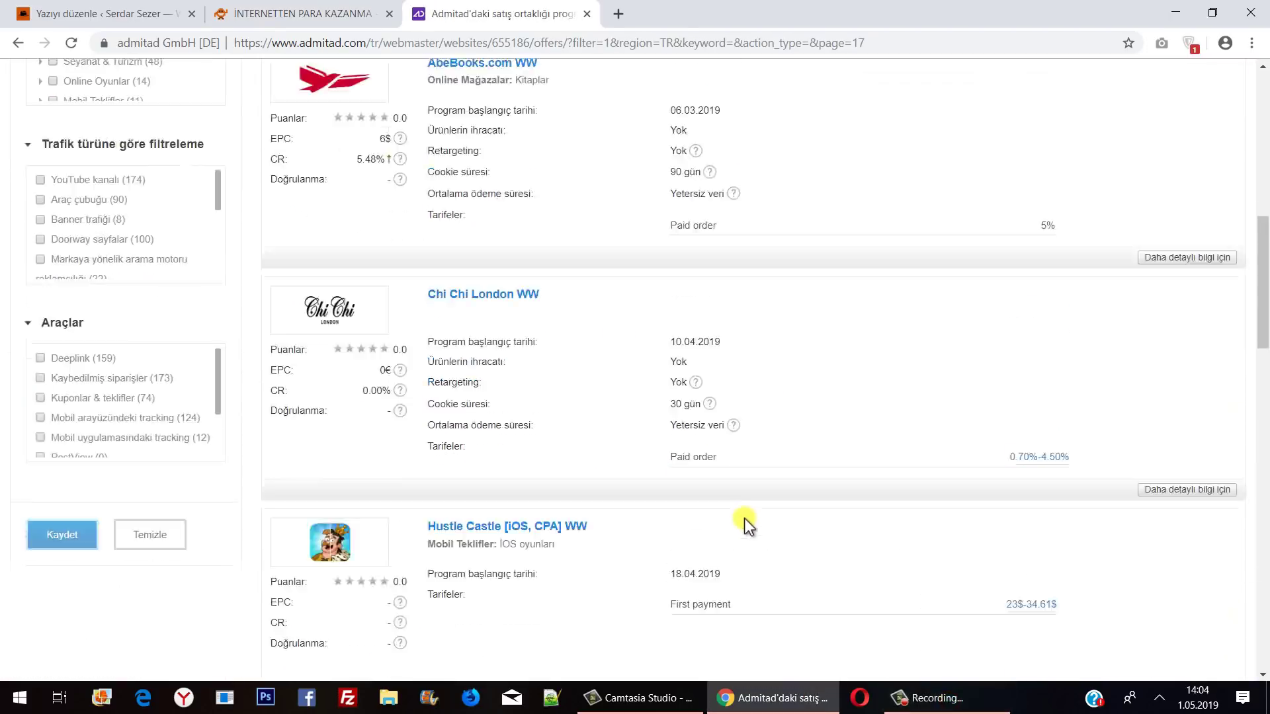
scroll(744, 518, "up", 15)
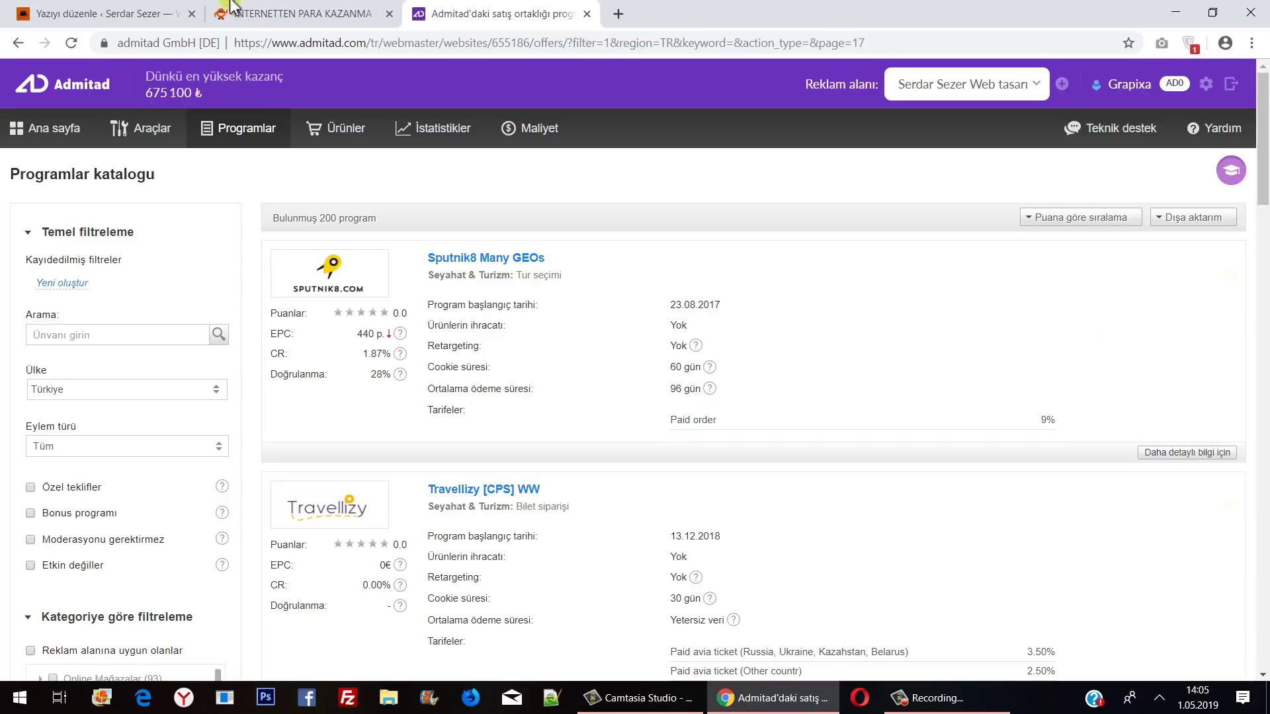
left_click(308, 13)
scroll(1250, 386, "down", 2)
scroll(1242, 402, "up", 2)
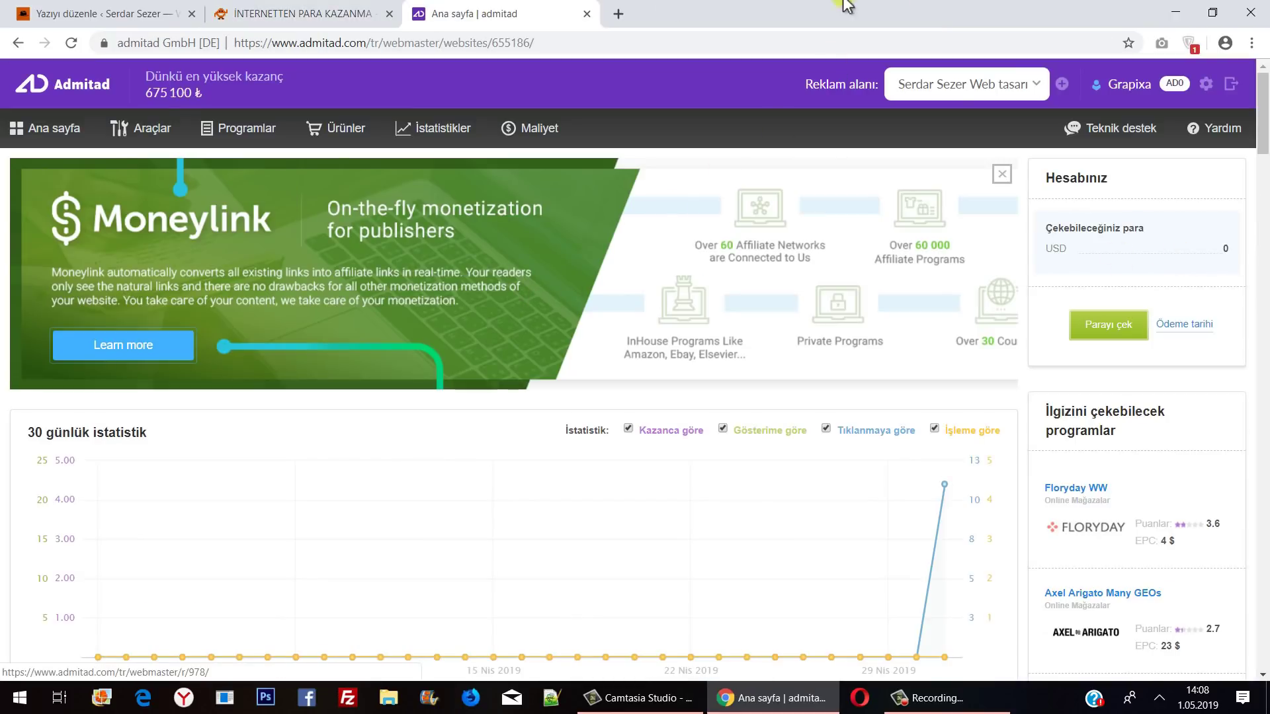
mouse_move(140, 127)
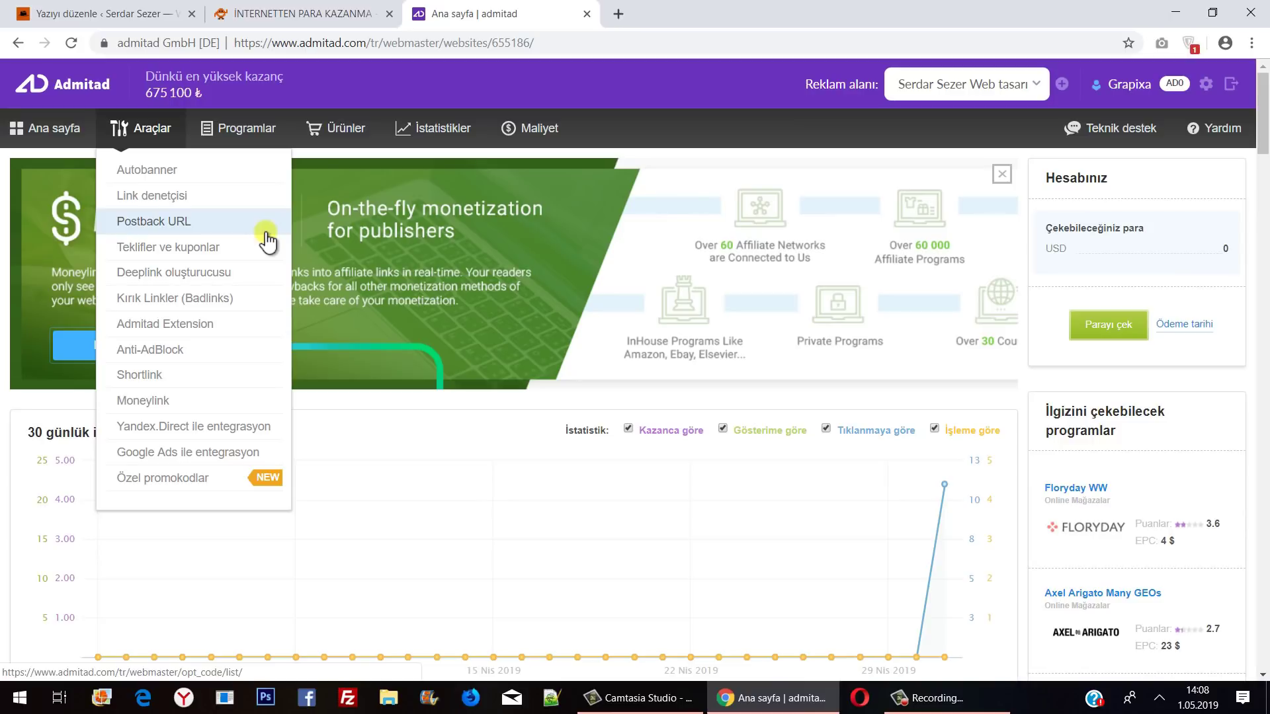
mouse_move(458, 126)
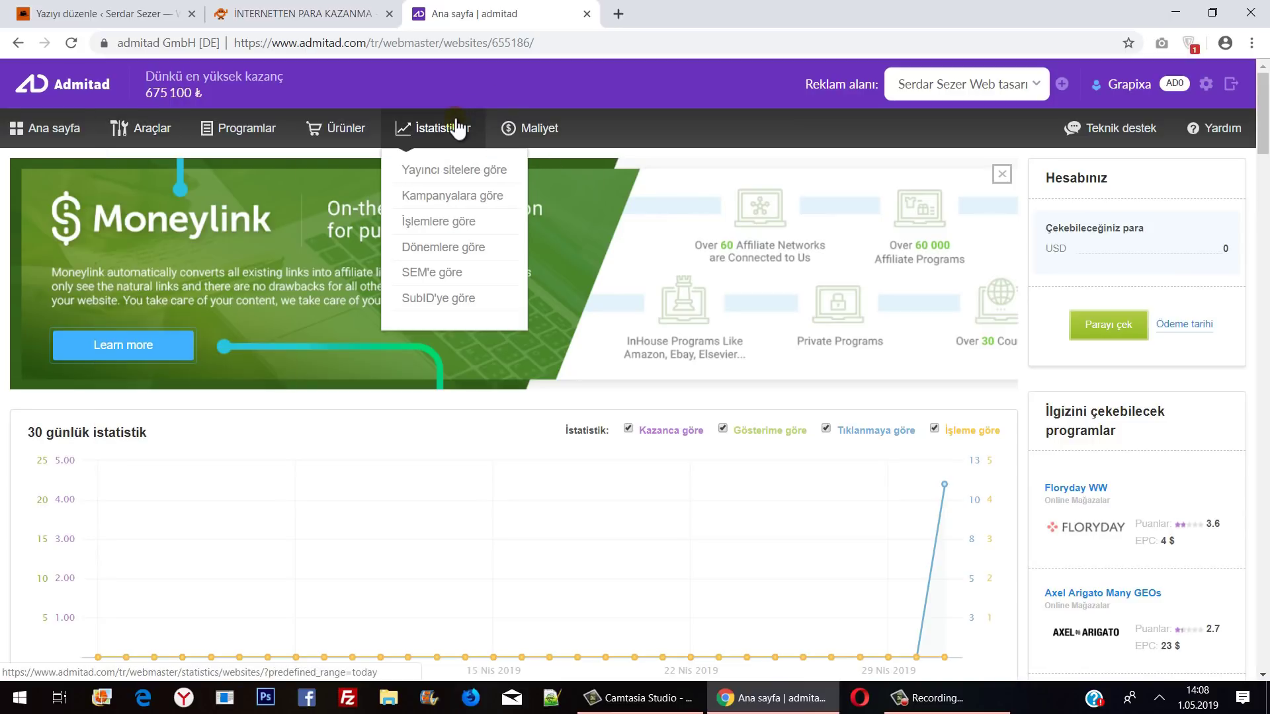